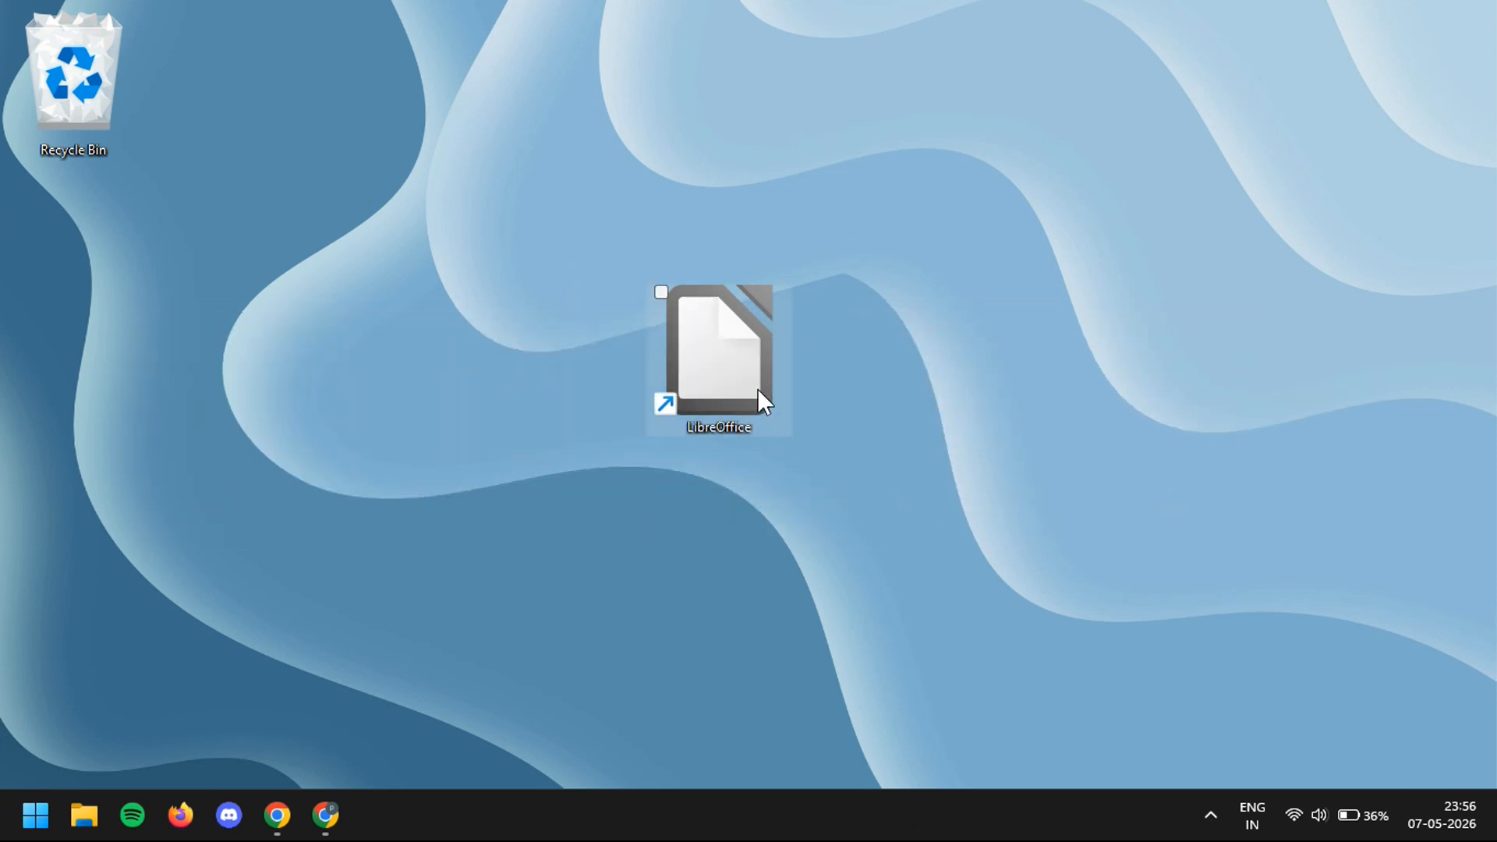
- Launch LibreOffice and set up a new Base database using the HSQLDB Embedded engine
{"action": "left_click", "coordinate": [731, 364]}
{"action": "double_click", "coordinate": [735, 373]}
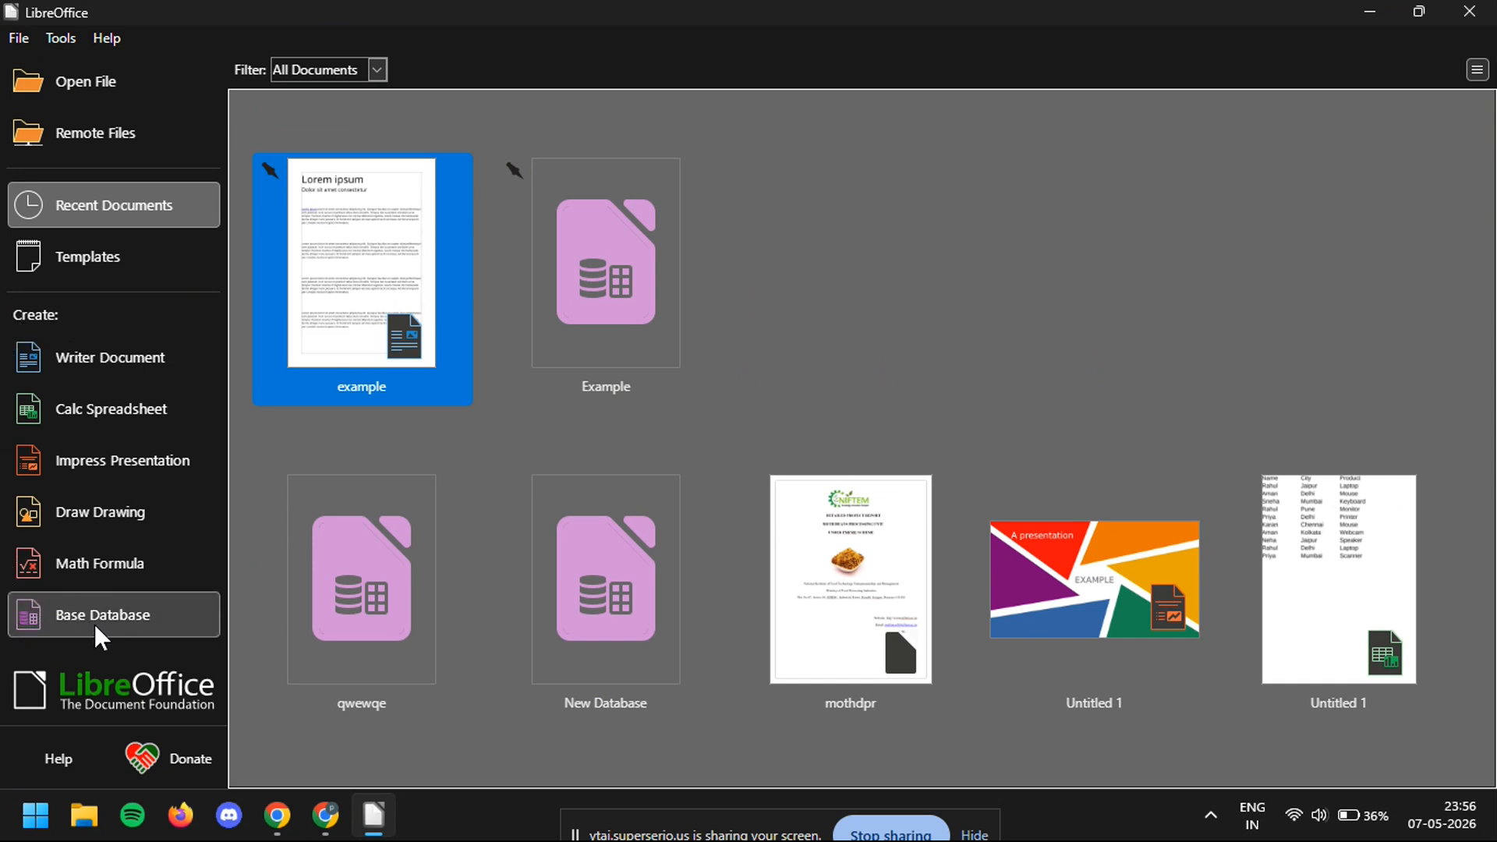
{"action": "left_click", "coordinate": [118, 624]}
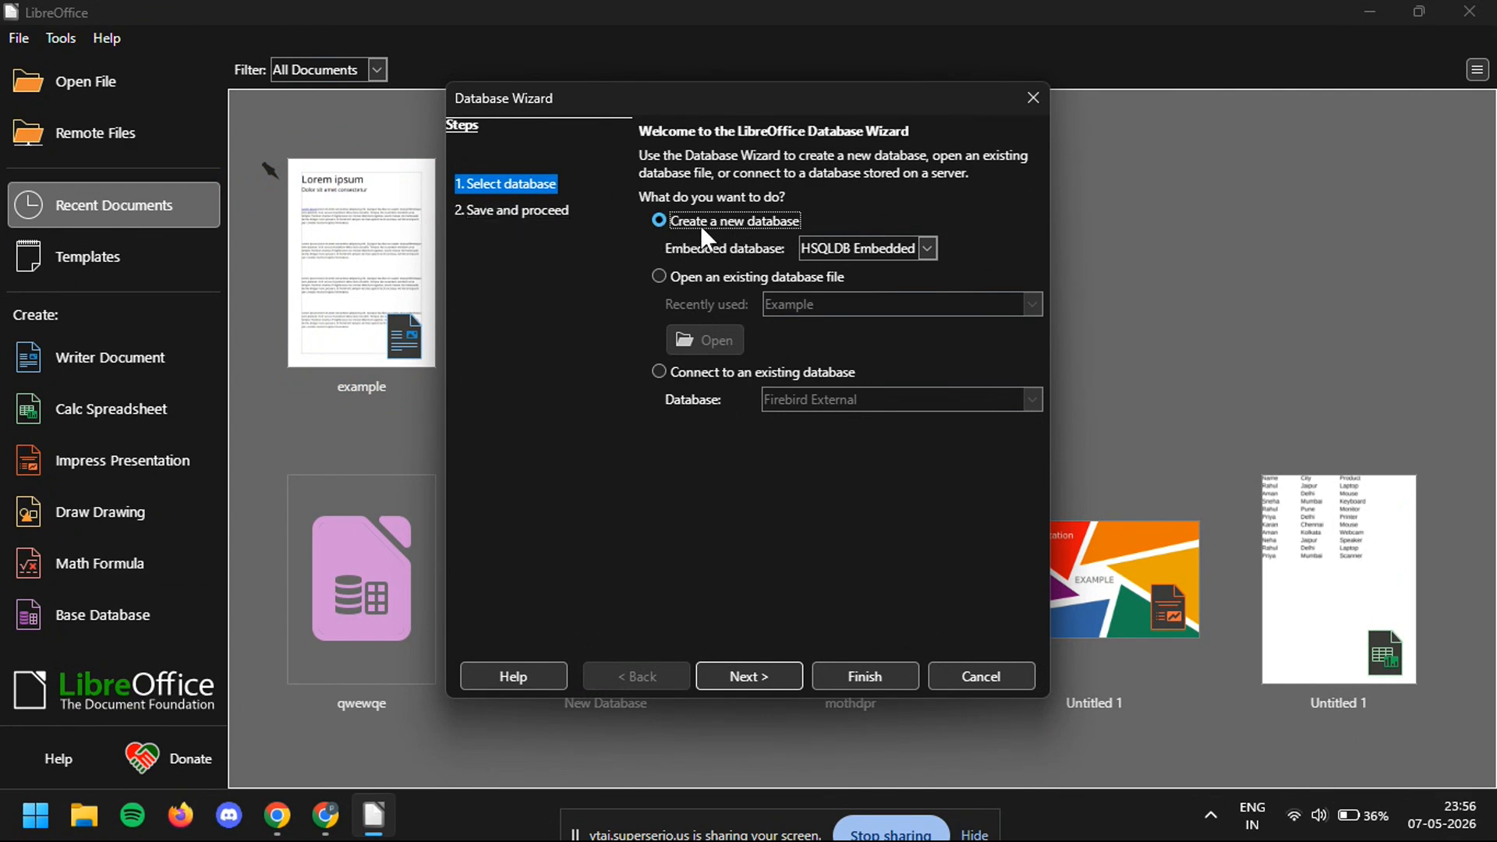
{"action": "left_click", "coordinate": [850, 677]}
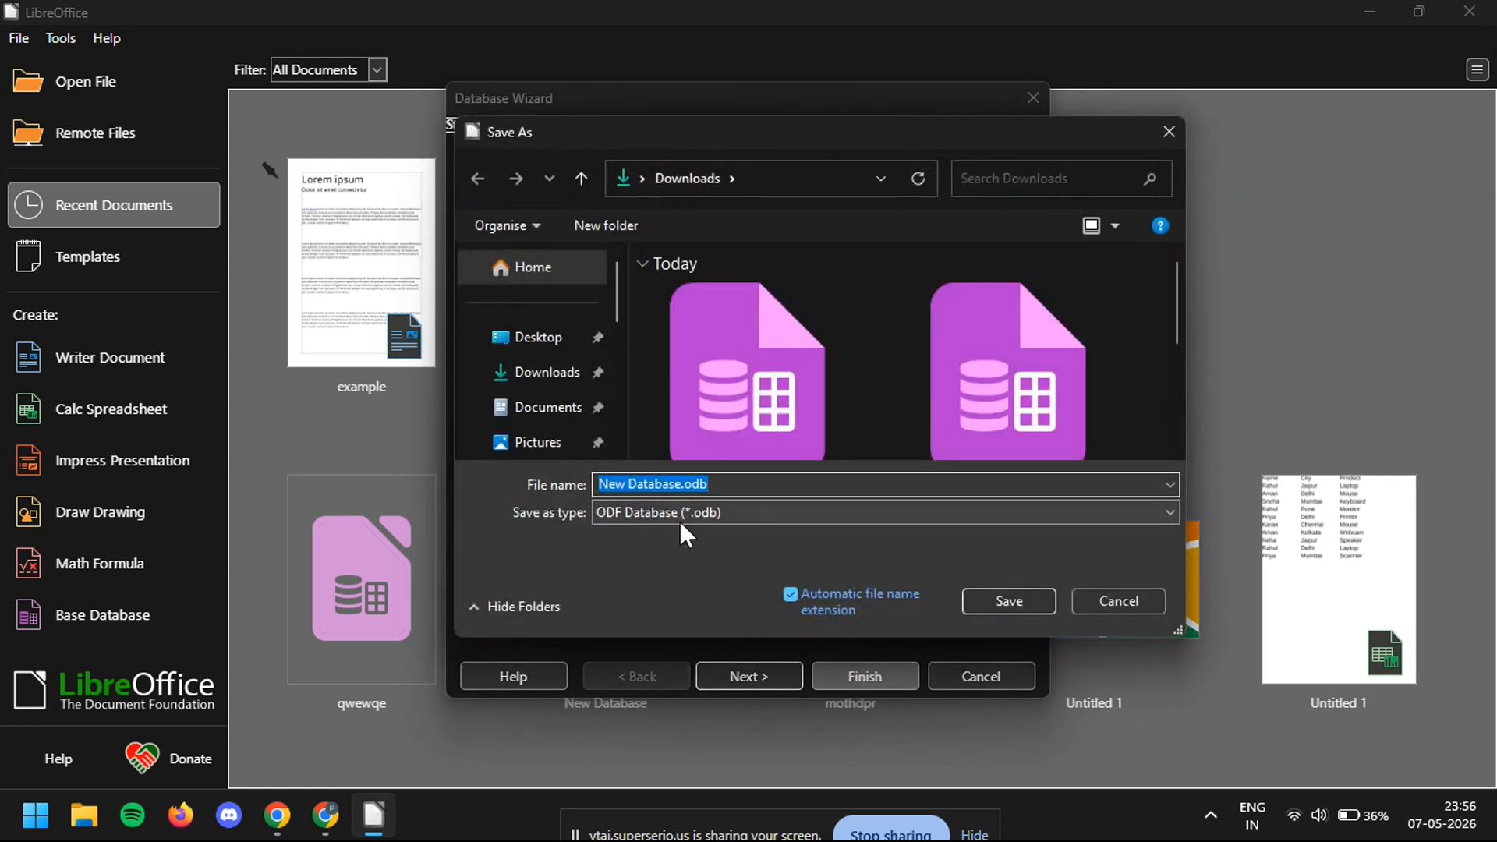
- Save the new database as New njnjse.odb in the Downloads folder
{"action": "left_click", "coordinate": [669, 484]}
{"action": "left_click_drag", "start_coordinate": [669, 484], "coordinate": [628, 485]}
{"action": "key", "text": "BackSpace"}
{"action": "type", "text": "njnj"}
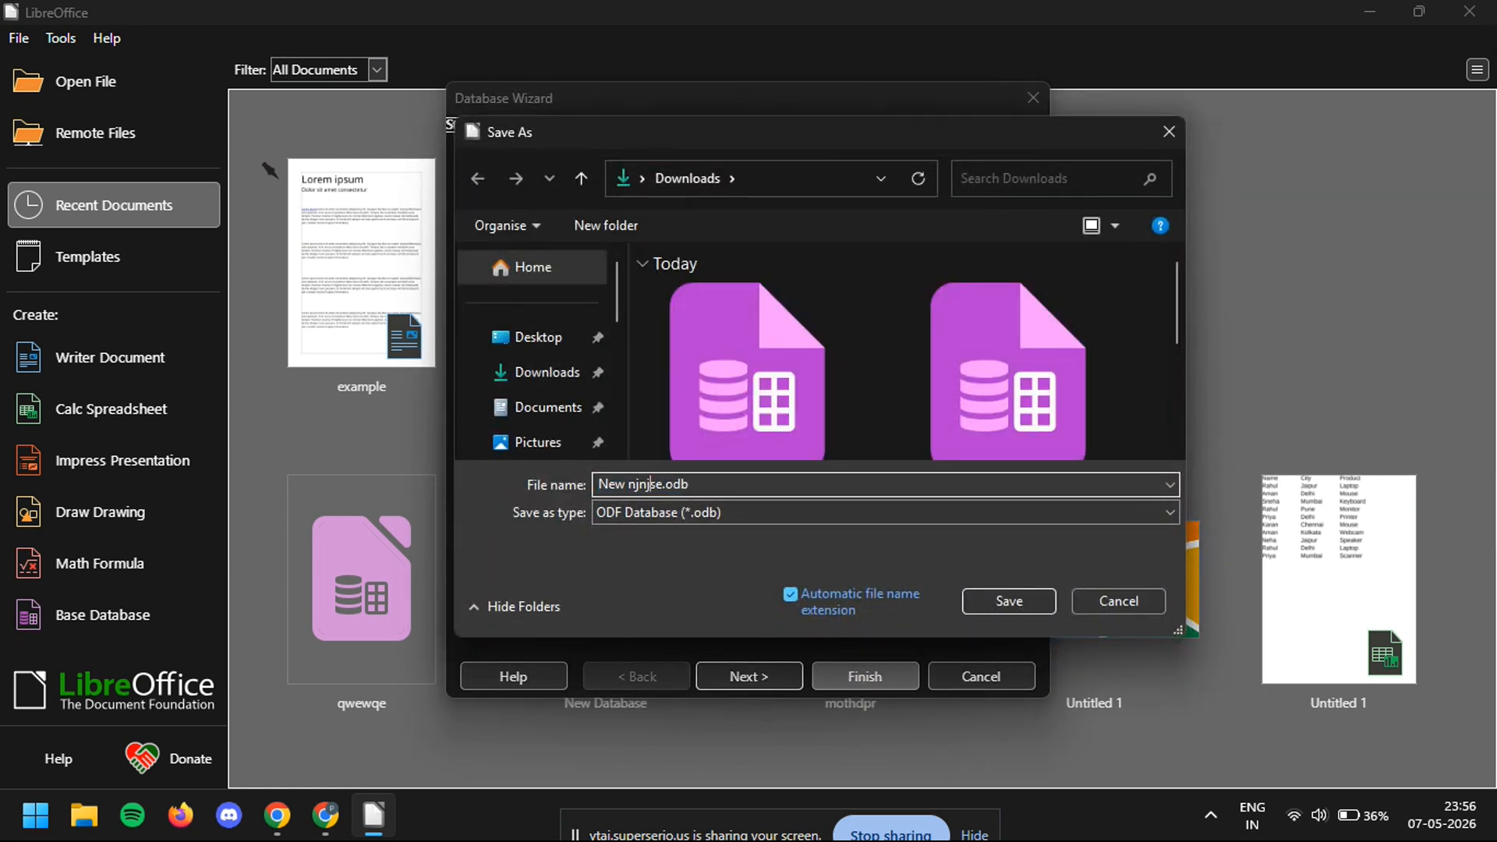
{"action": "left_click", "coordinate": [1025, 609]}
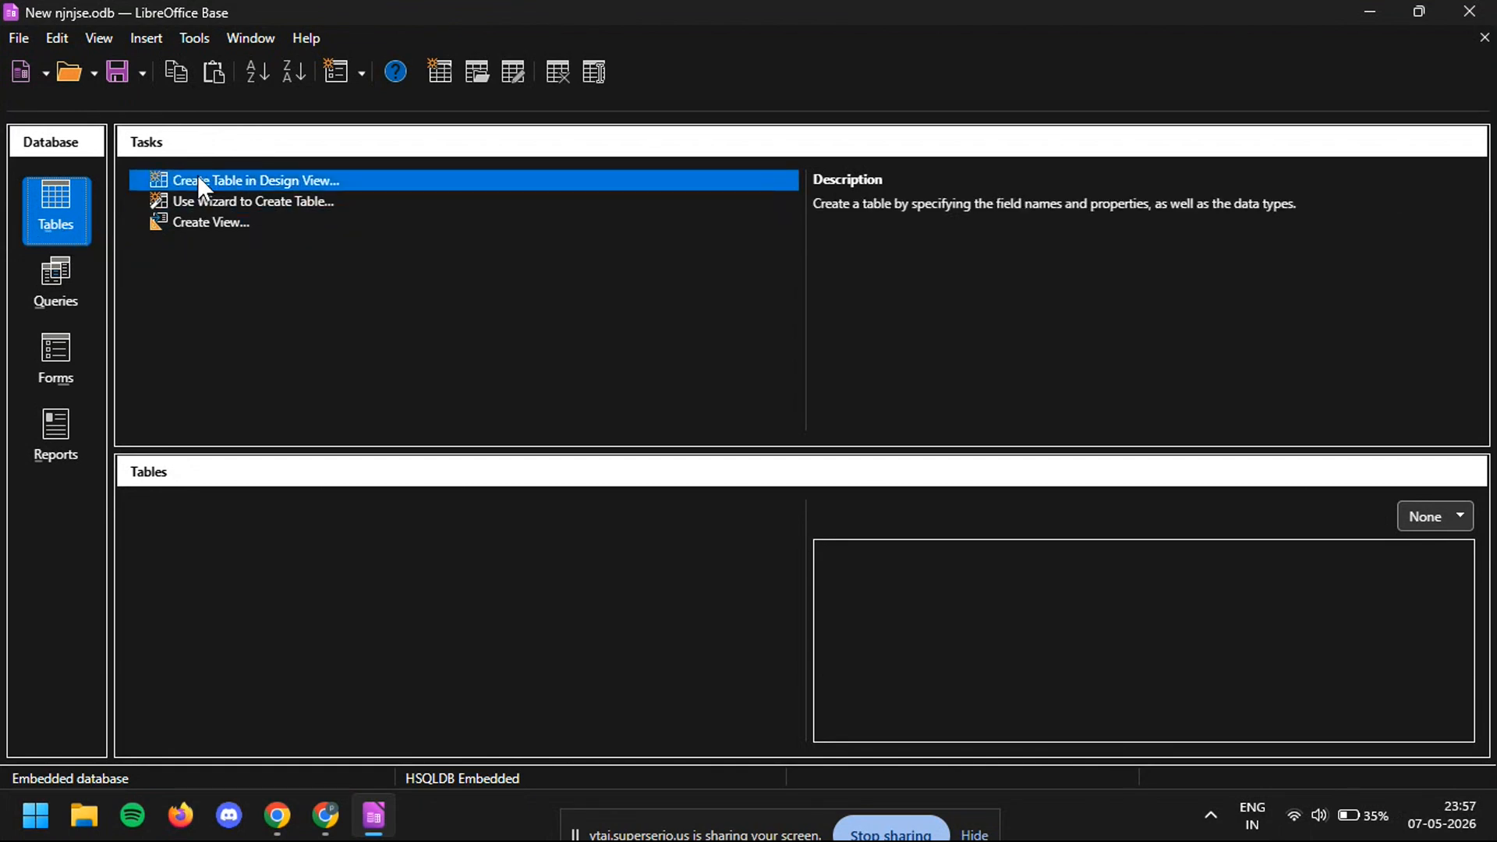
- Start a new table in Design View and add a field named ID
{"action": "left_click", "coordinate": [217, 185]}
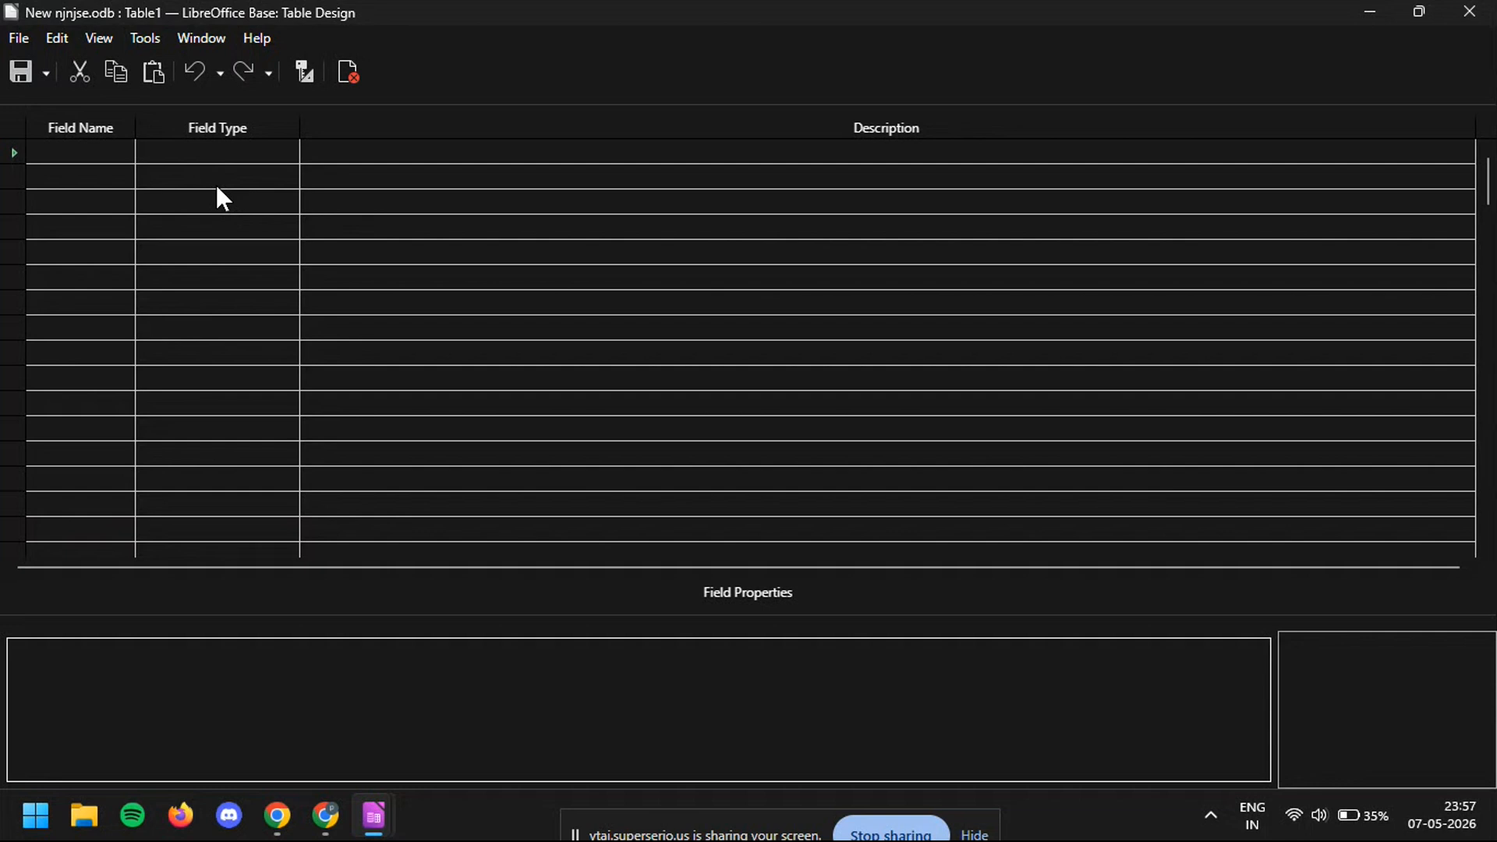
{"action": "left_click", "coordinate": [85, 157]}
{"action": "type", "text": "ID"}
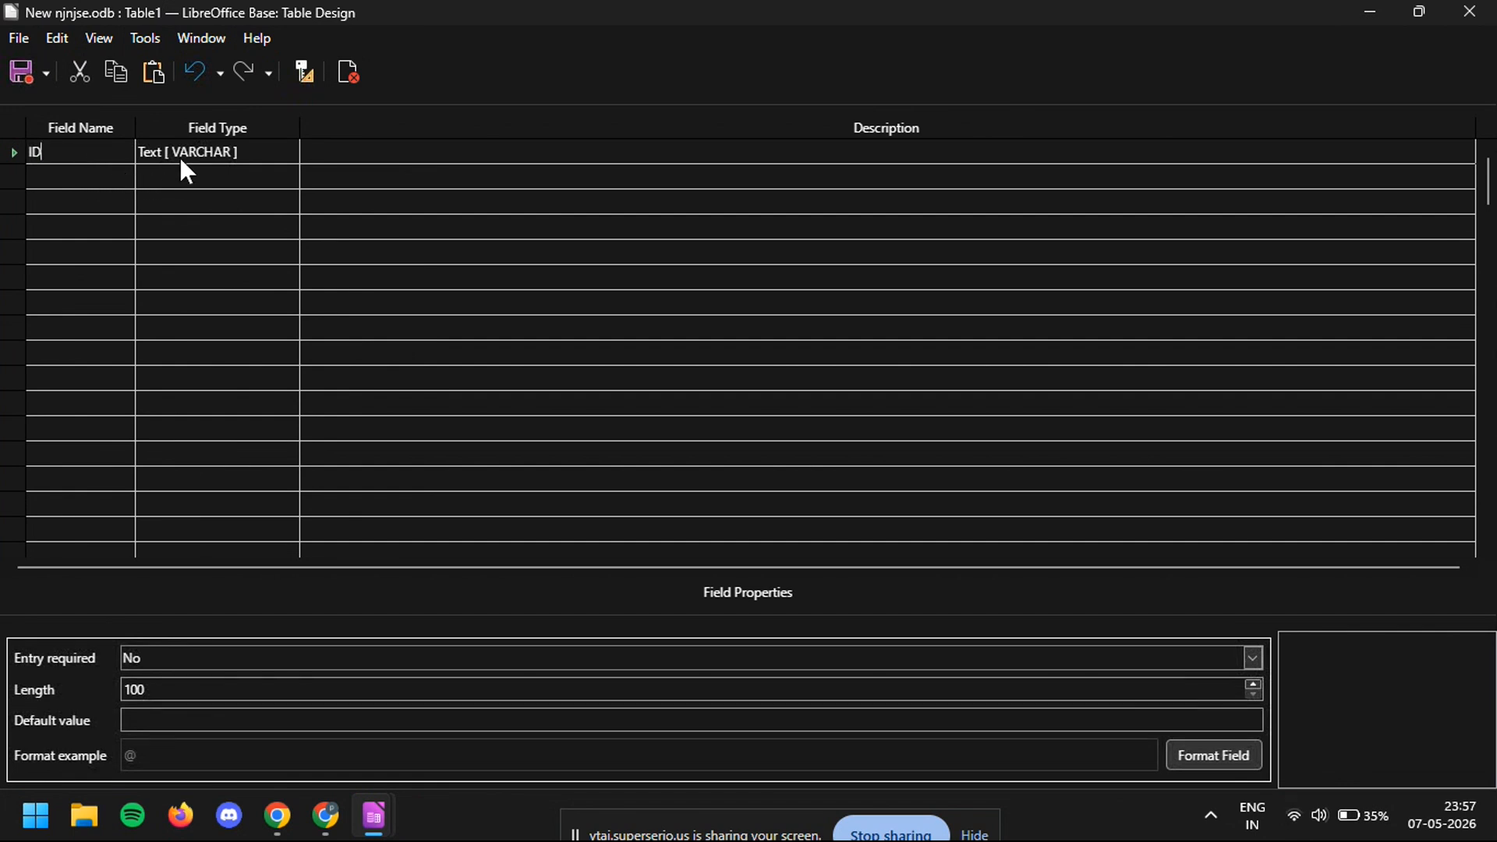
{"action": "right_click", "coordinate": [92, 152]}
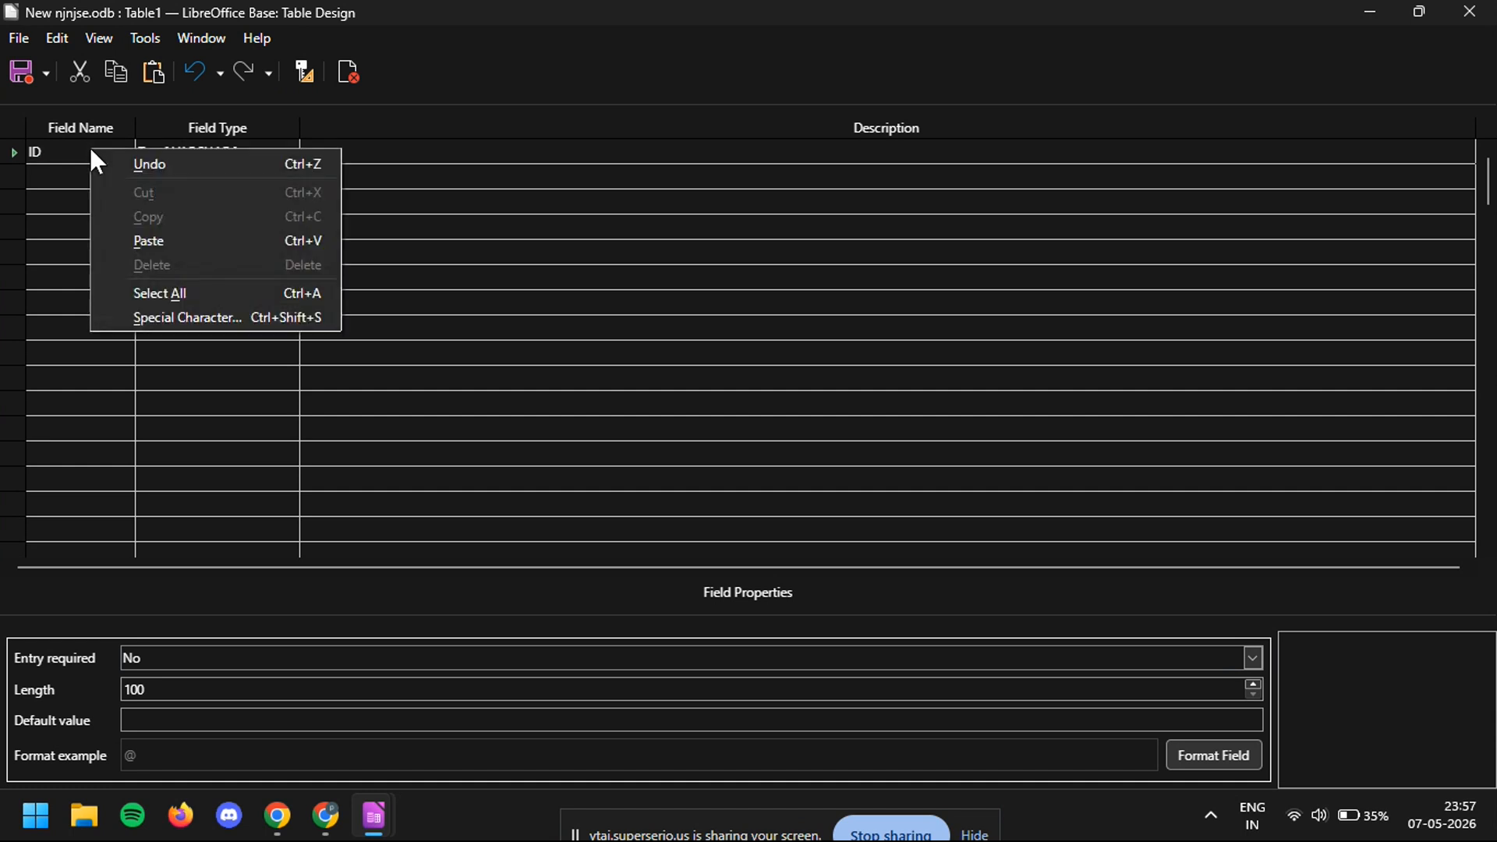
{"action": "left_click", "coordinate": [74, 148]}
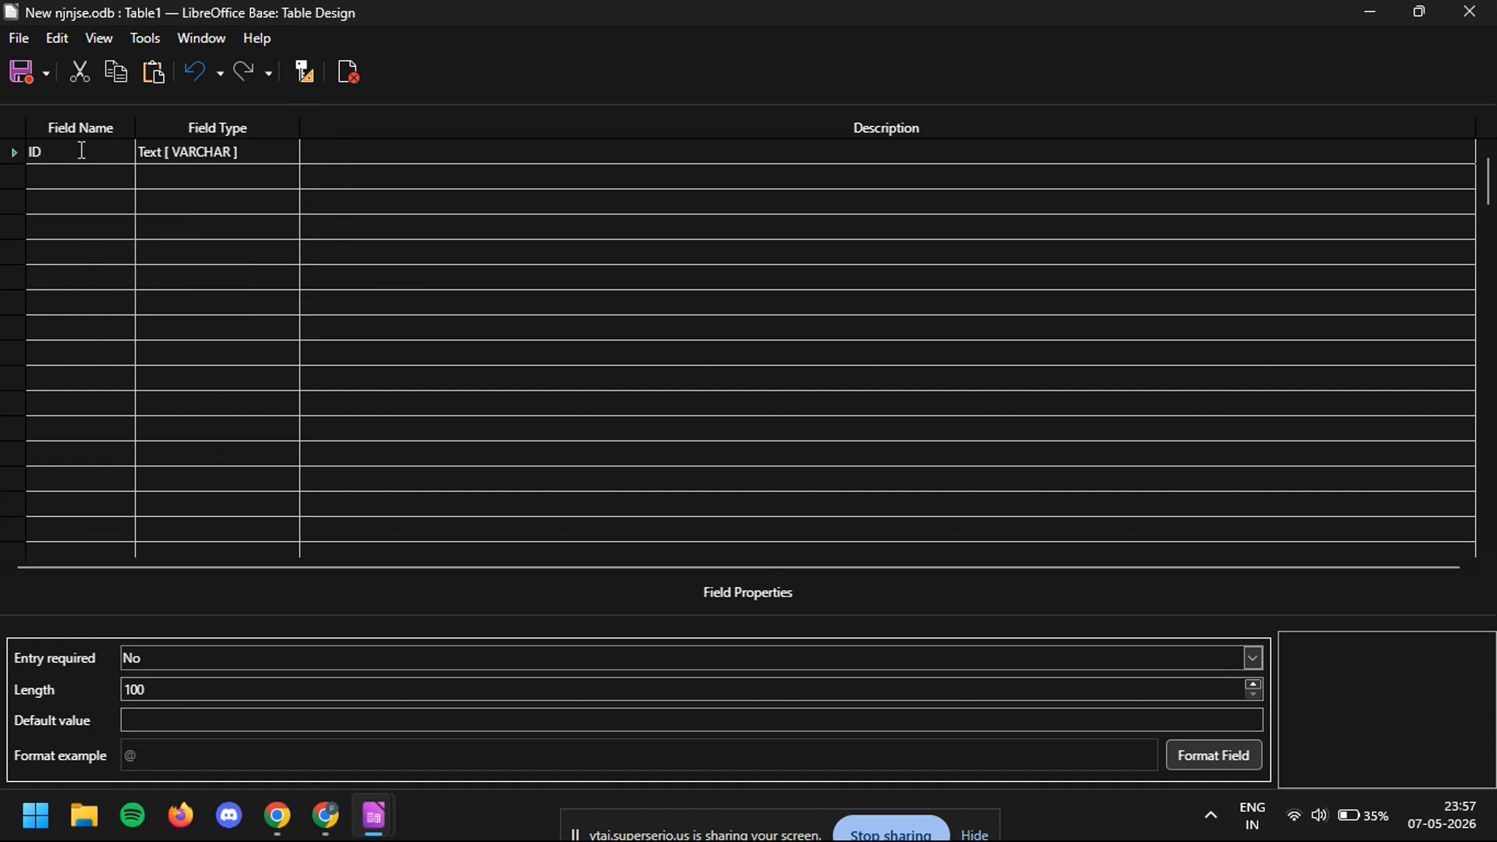
{"action": "left_click", "coordinate": [303, 75]}
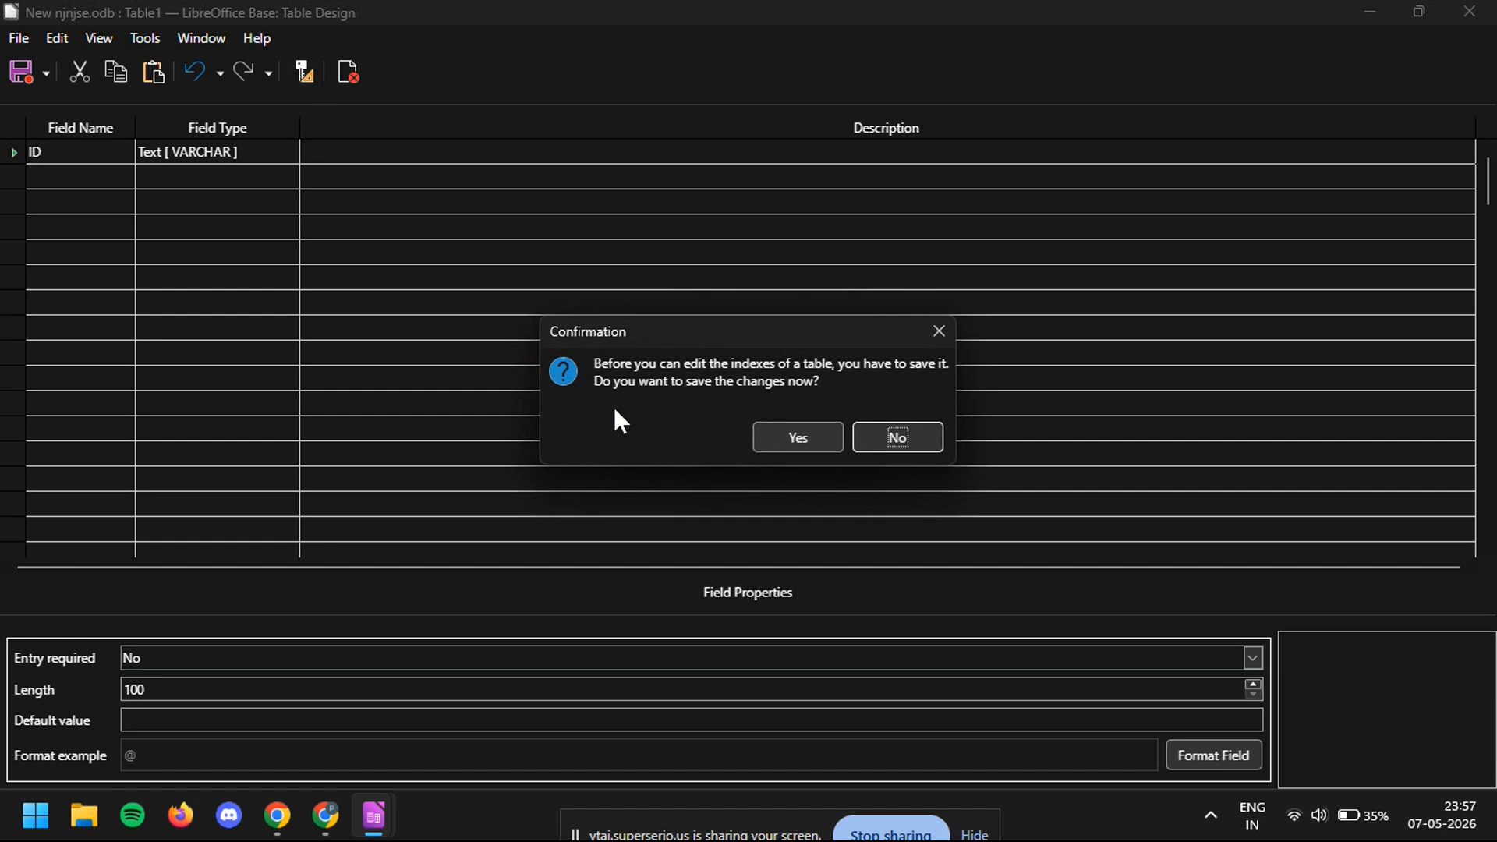
{"action": "left_click", "coordinate": [881, 438]}
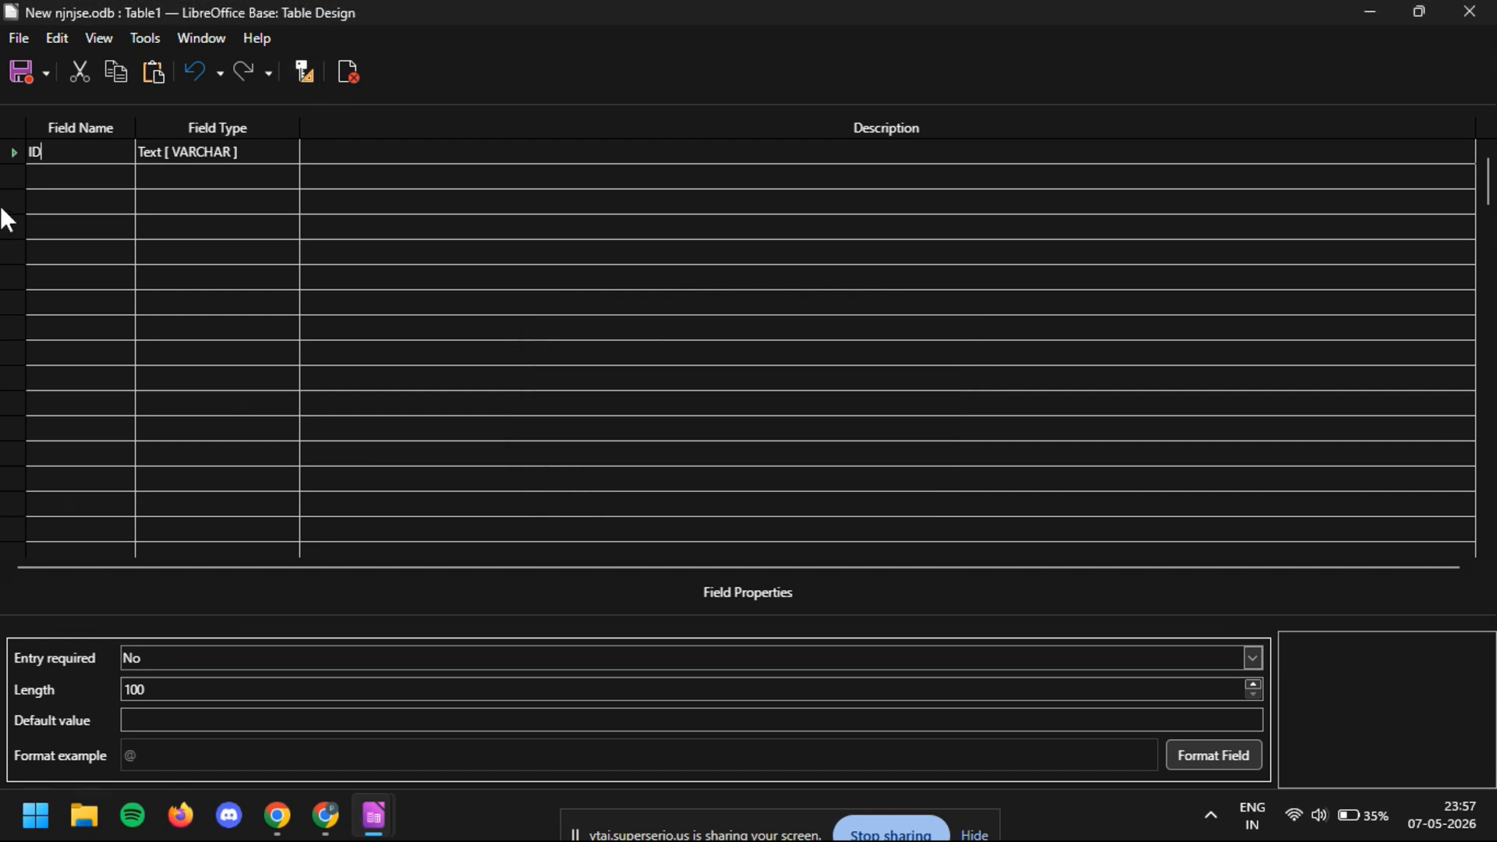
- Save the table as Table1 with an automatically created primary key and close the table design
{"action": "left_click", "coordinate": [17, 151]}
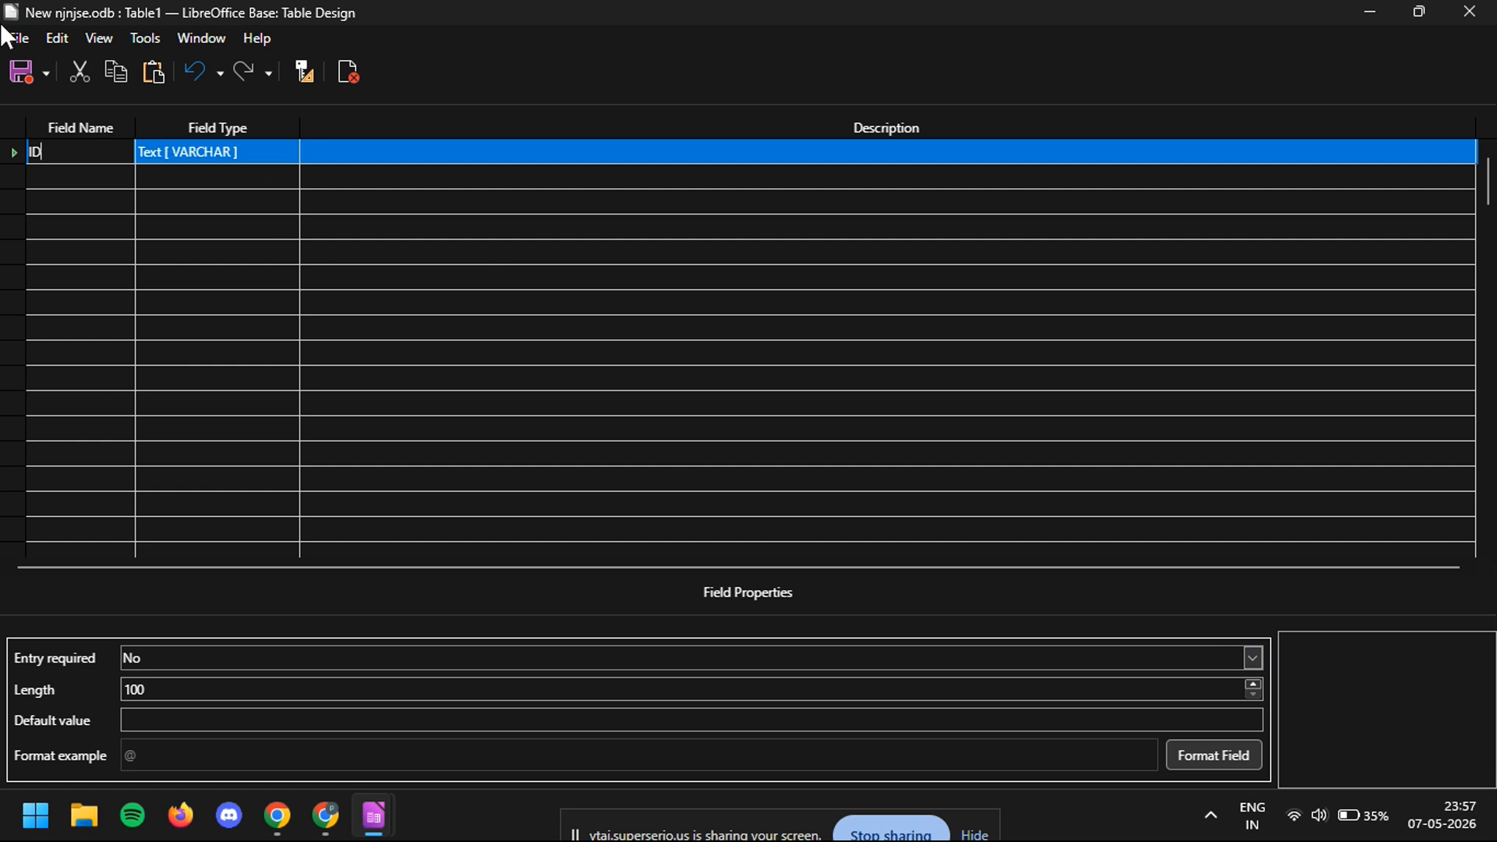
{"action": "left_click", "coordinate": [28, 77]}
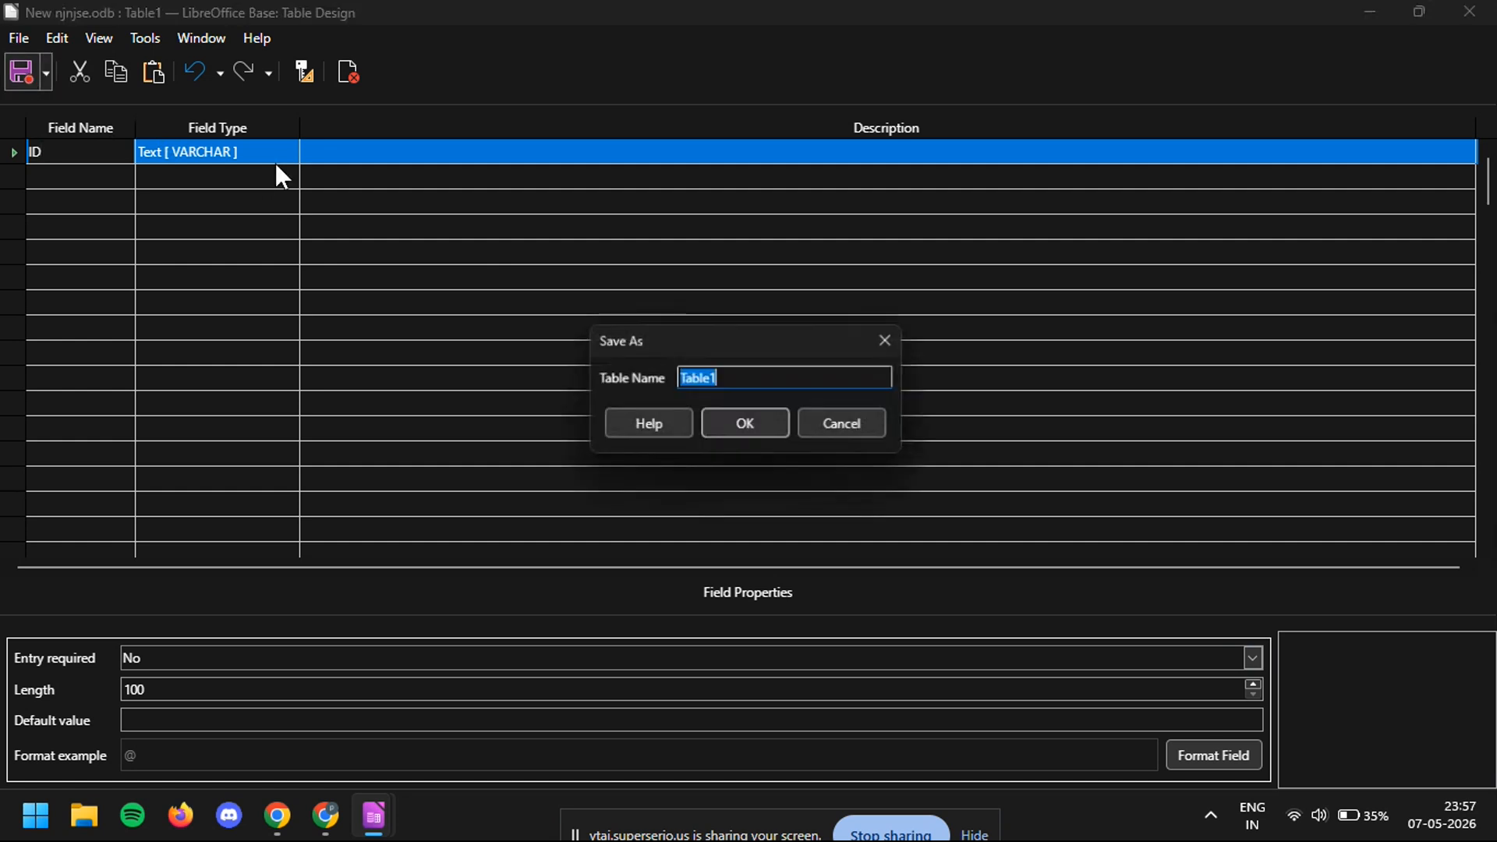
{"action": "left_click", "coordinate": [749, 429]}
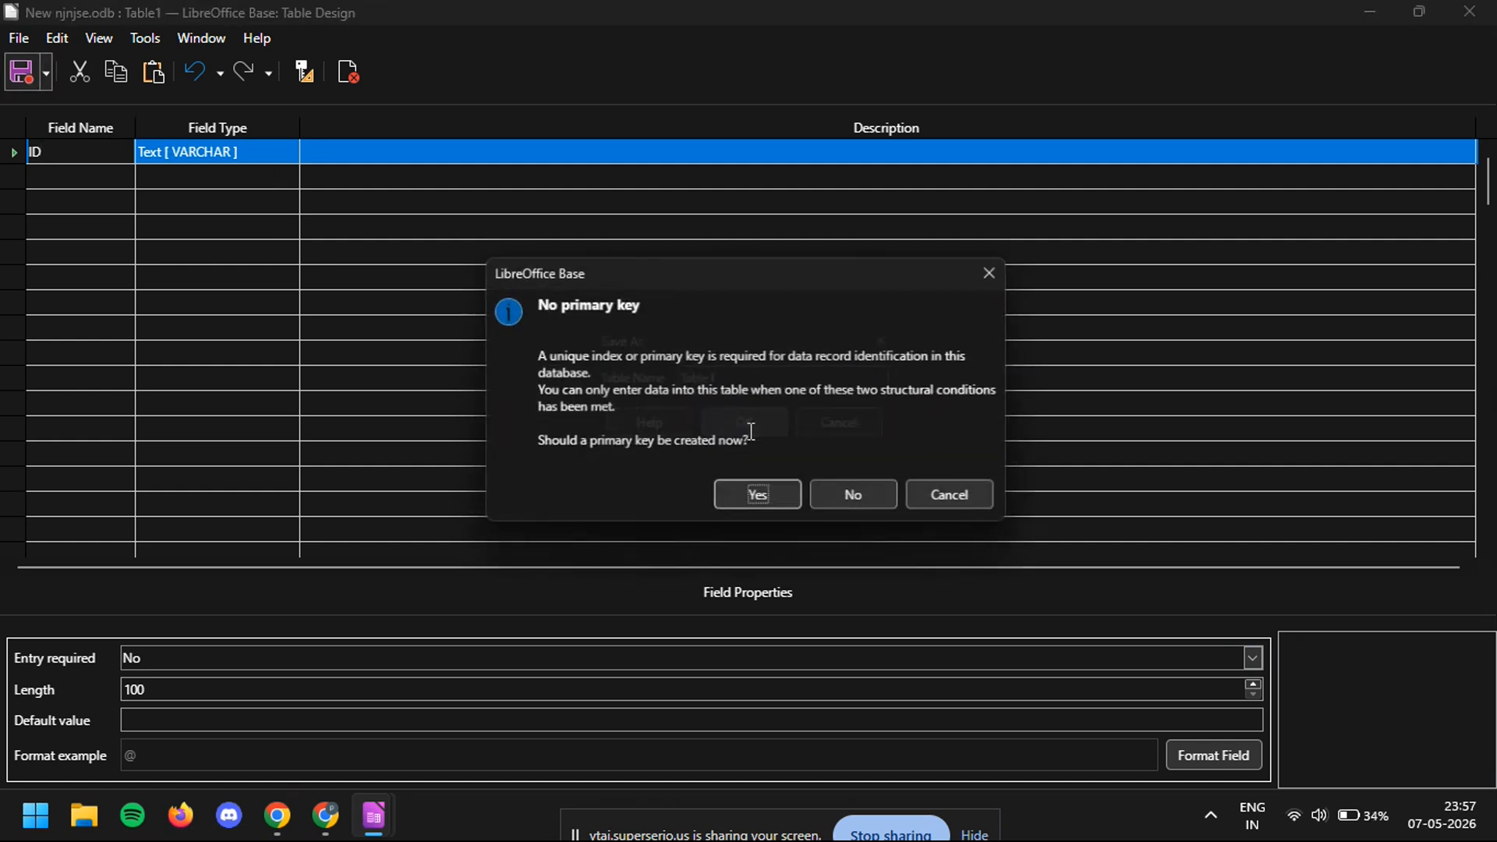
{"action": "left_click", "coordinate": [761, 500]}
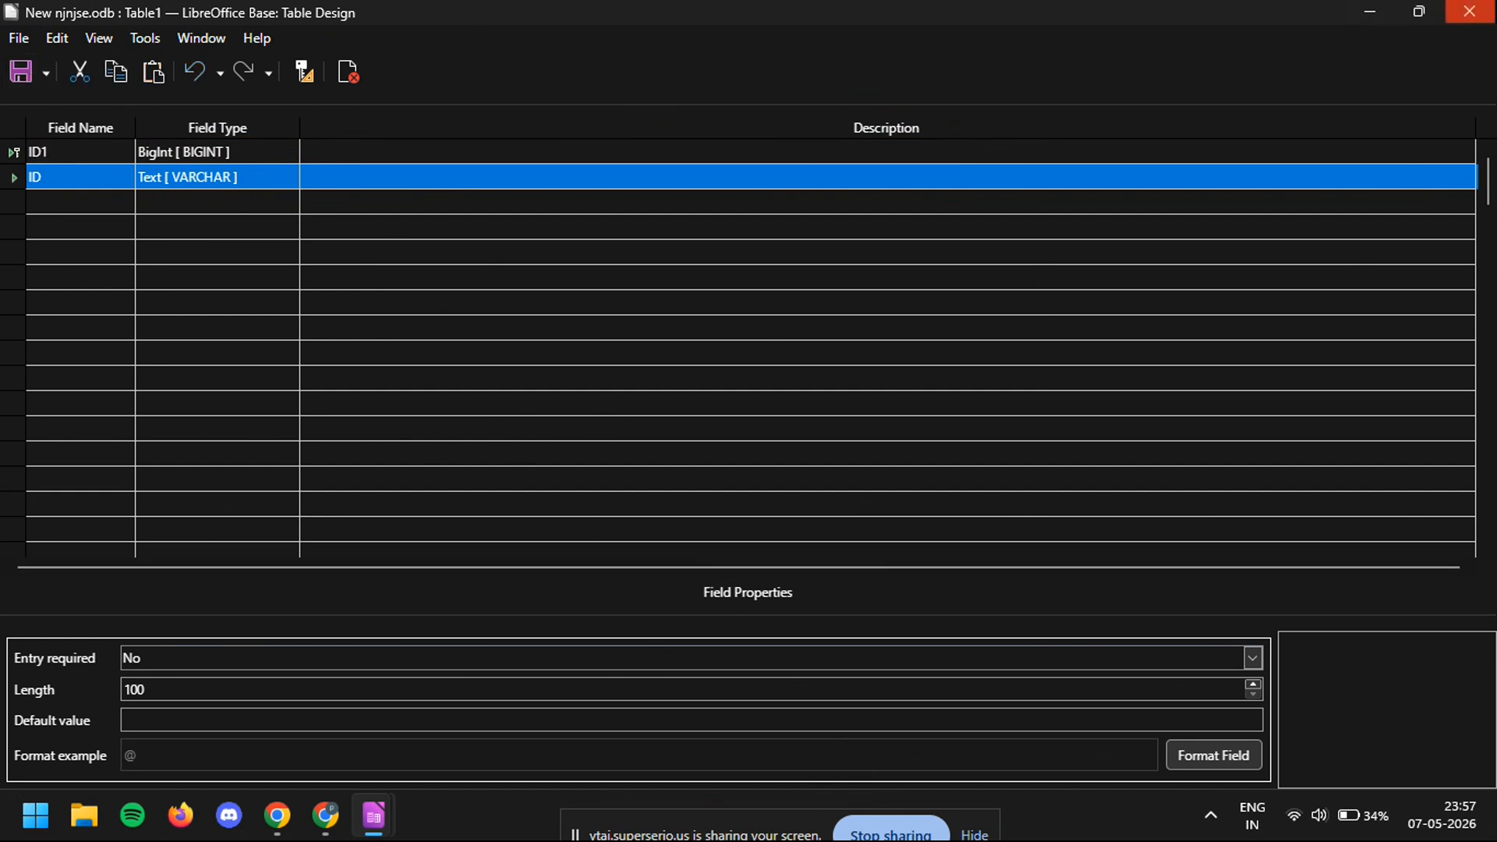
{"action": "left_click", "coordinate": [1469, 11]}
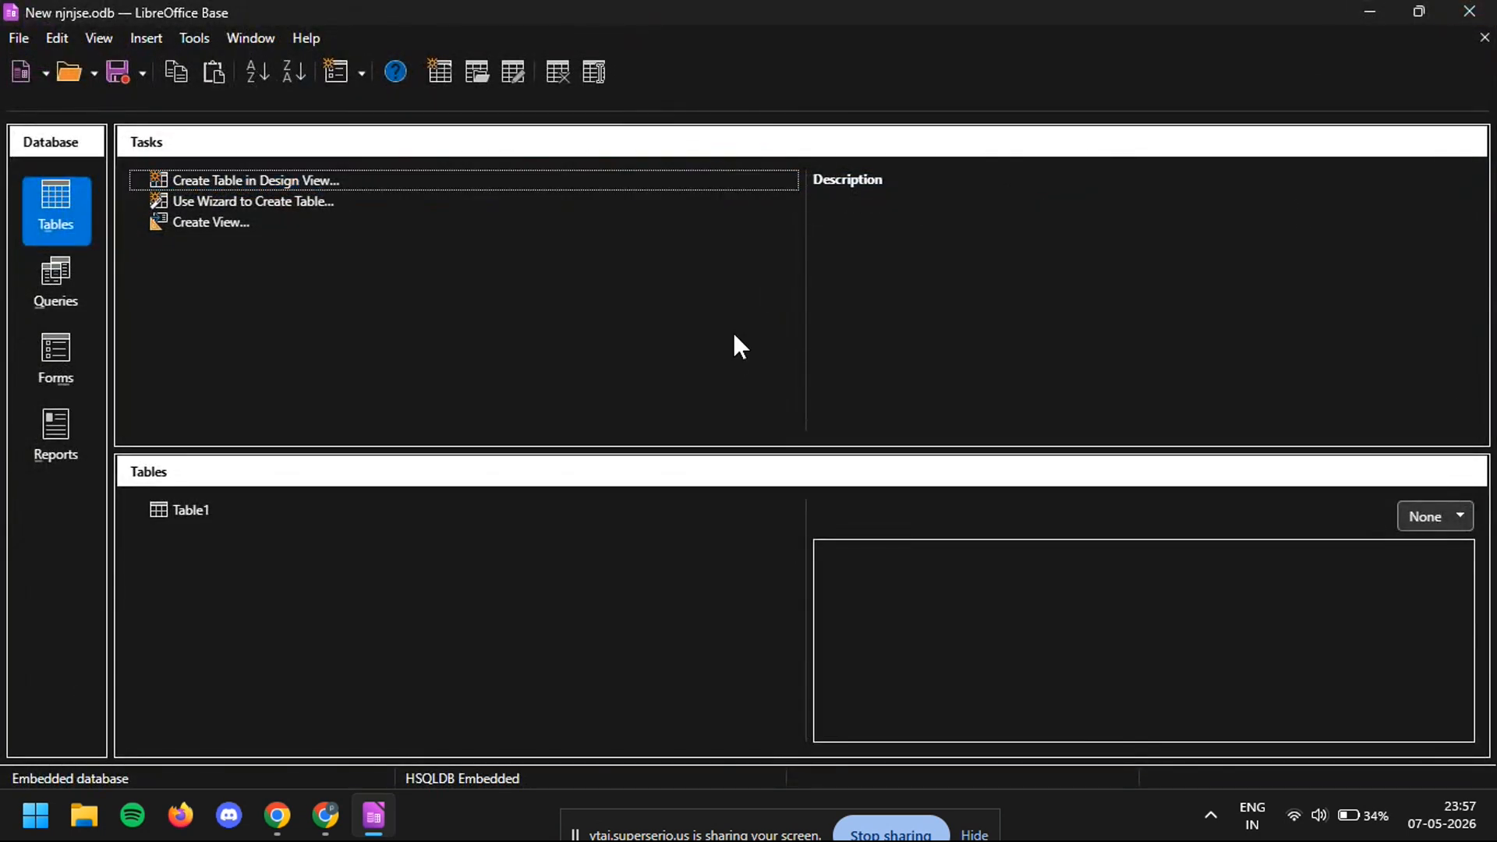
- Start a second table in Design View with the fields ID and customer
{"action": "left_click", "coordinate": [251, 181]}
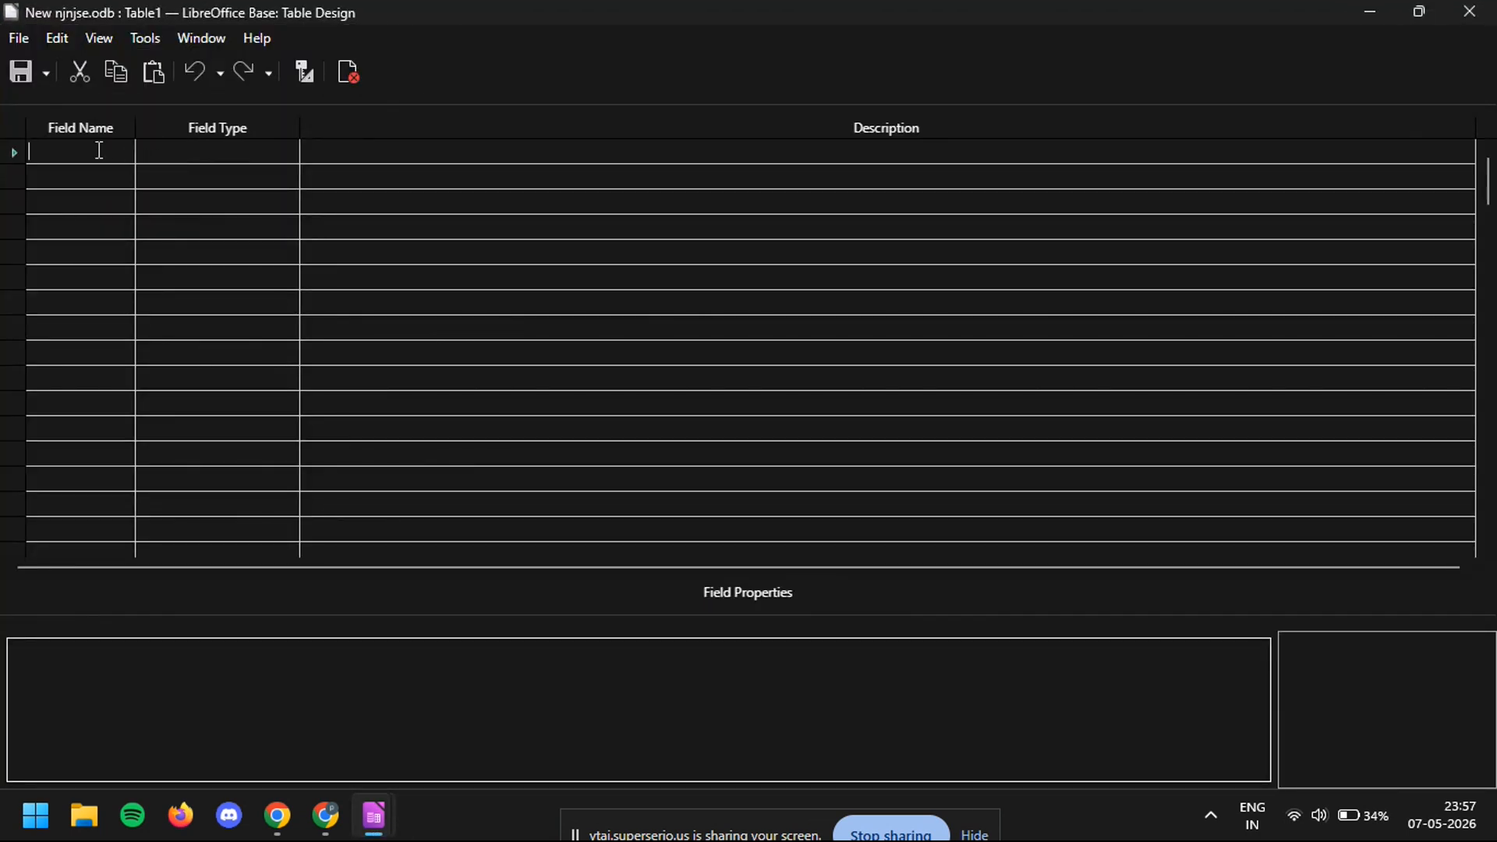
{"action": "type", "text": "ID"}
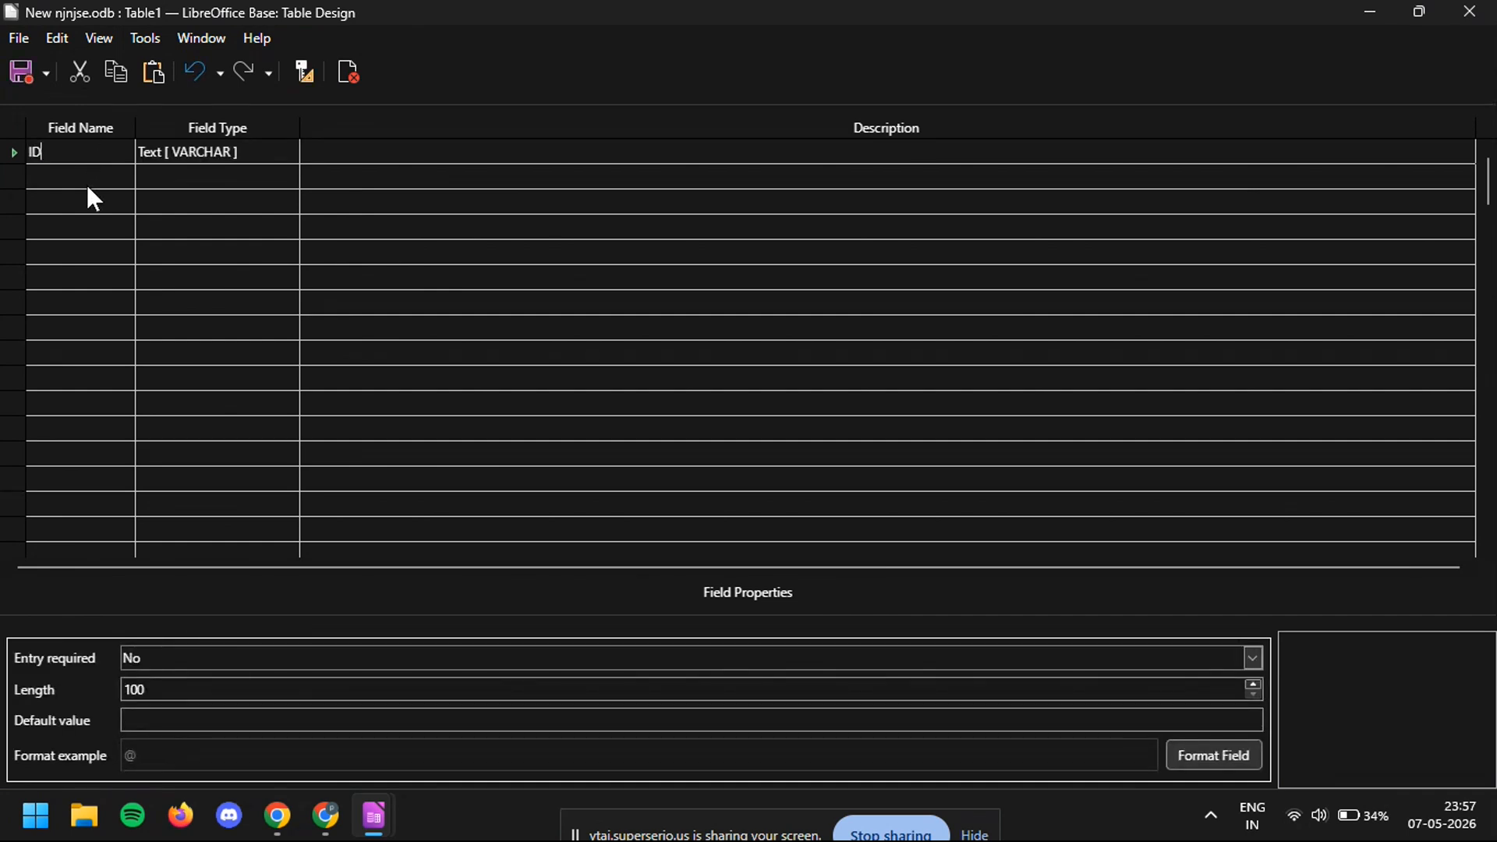
{"action": "left_click", "coordinate": [87, 175]}
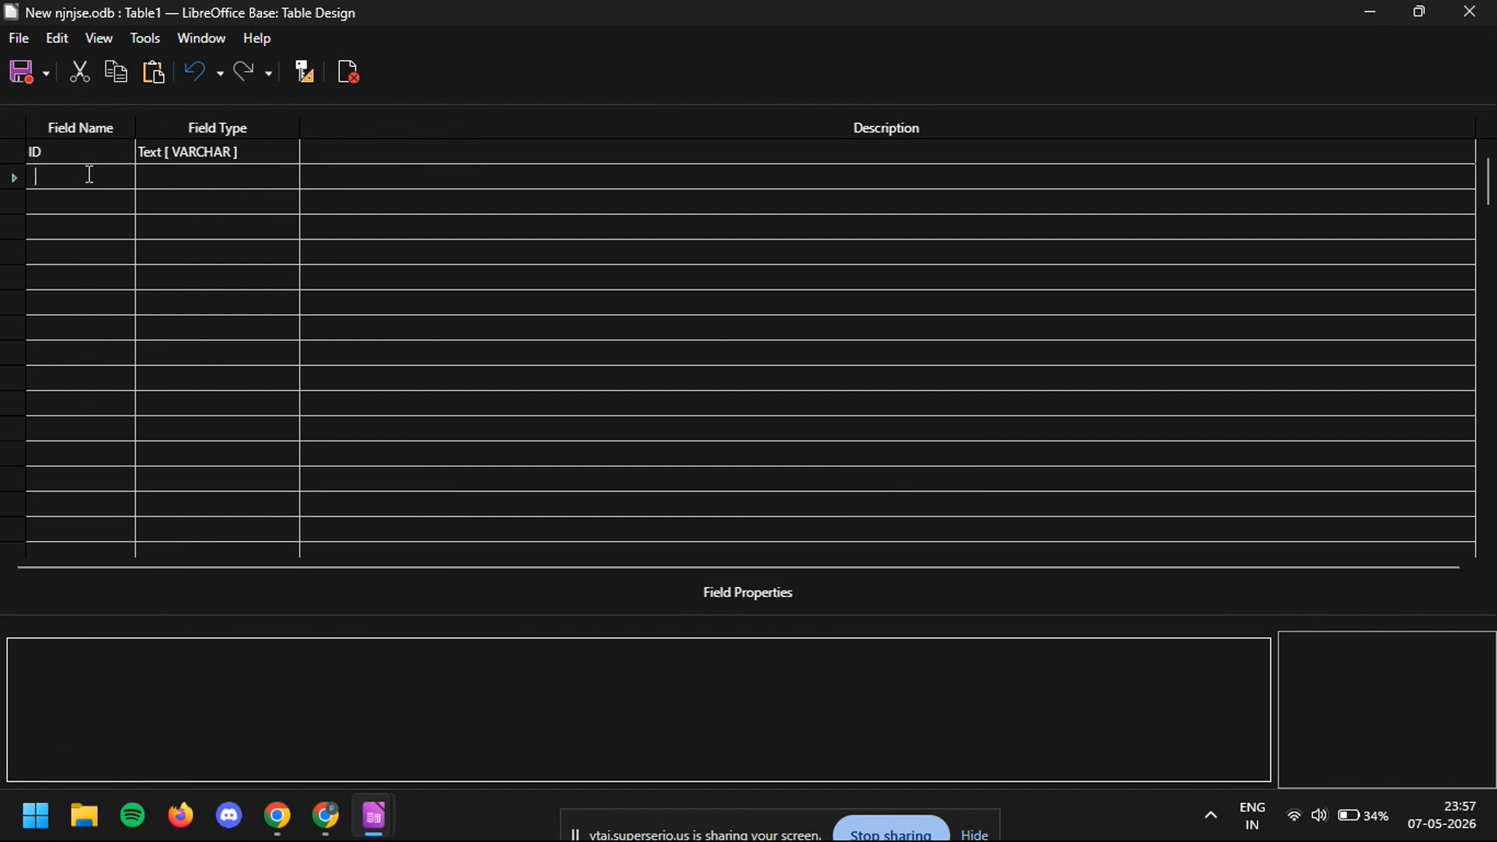
{"action": "type", "text": "customer"}
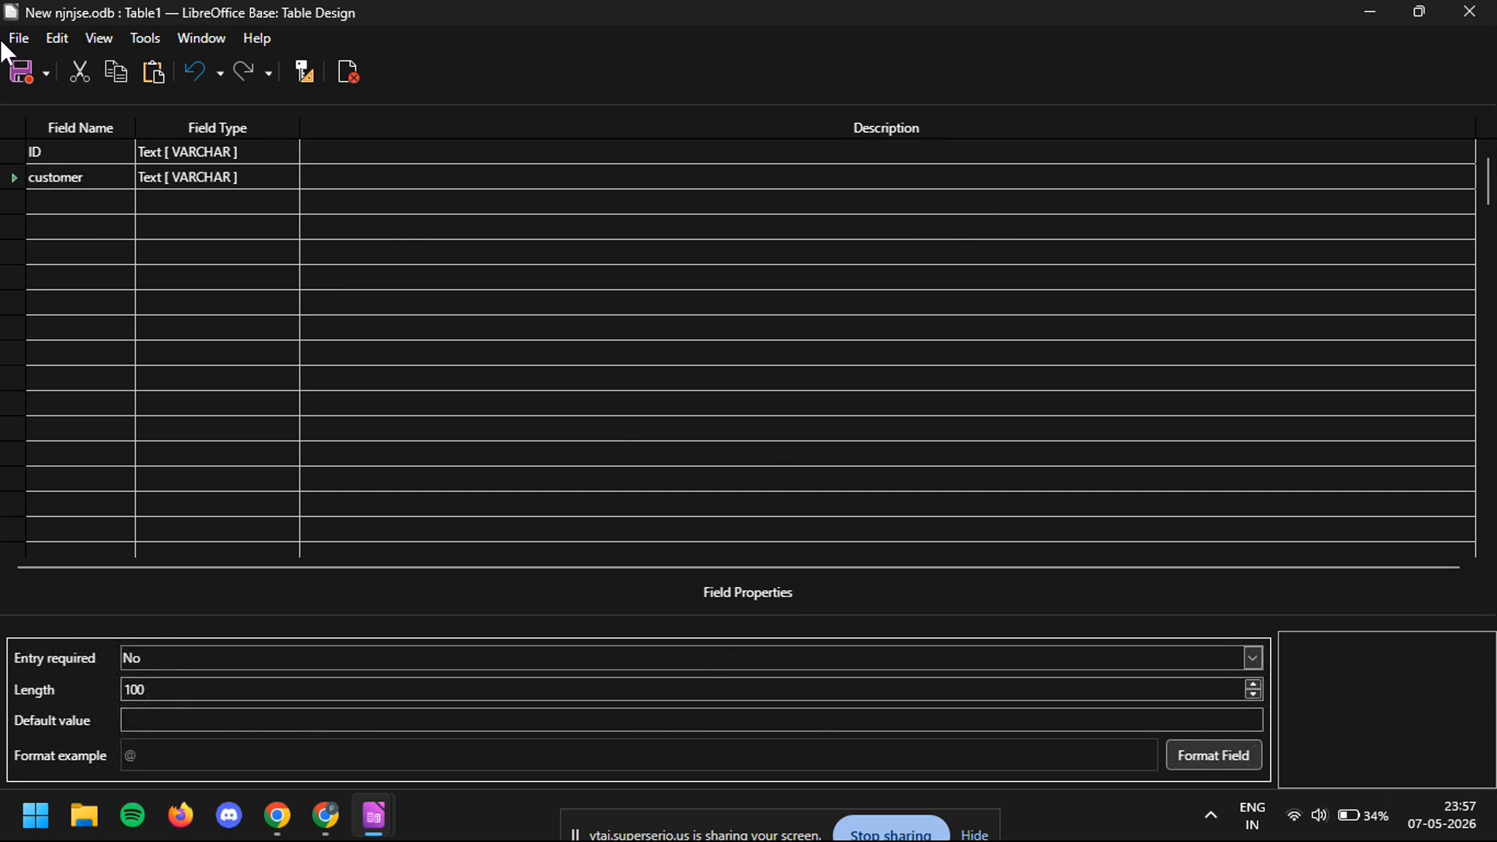
- Save the second table as Table2 with an automatically created primary key and close its design
{"action": "left_click", "coordinate": [26, 73]}
{"action": "type", "text": "Table2"}
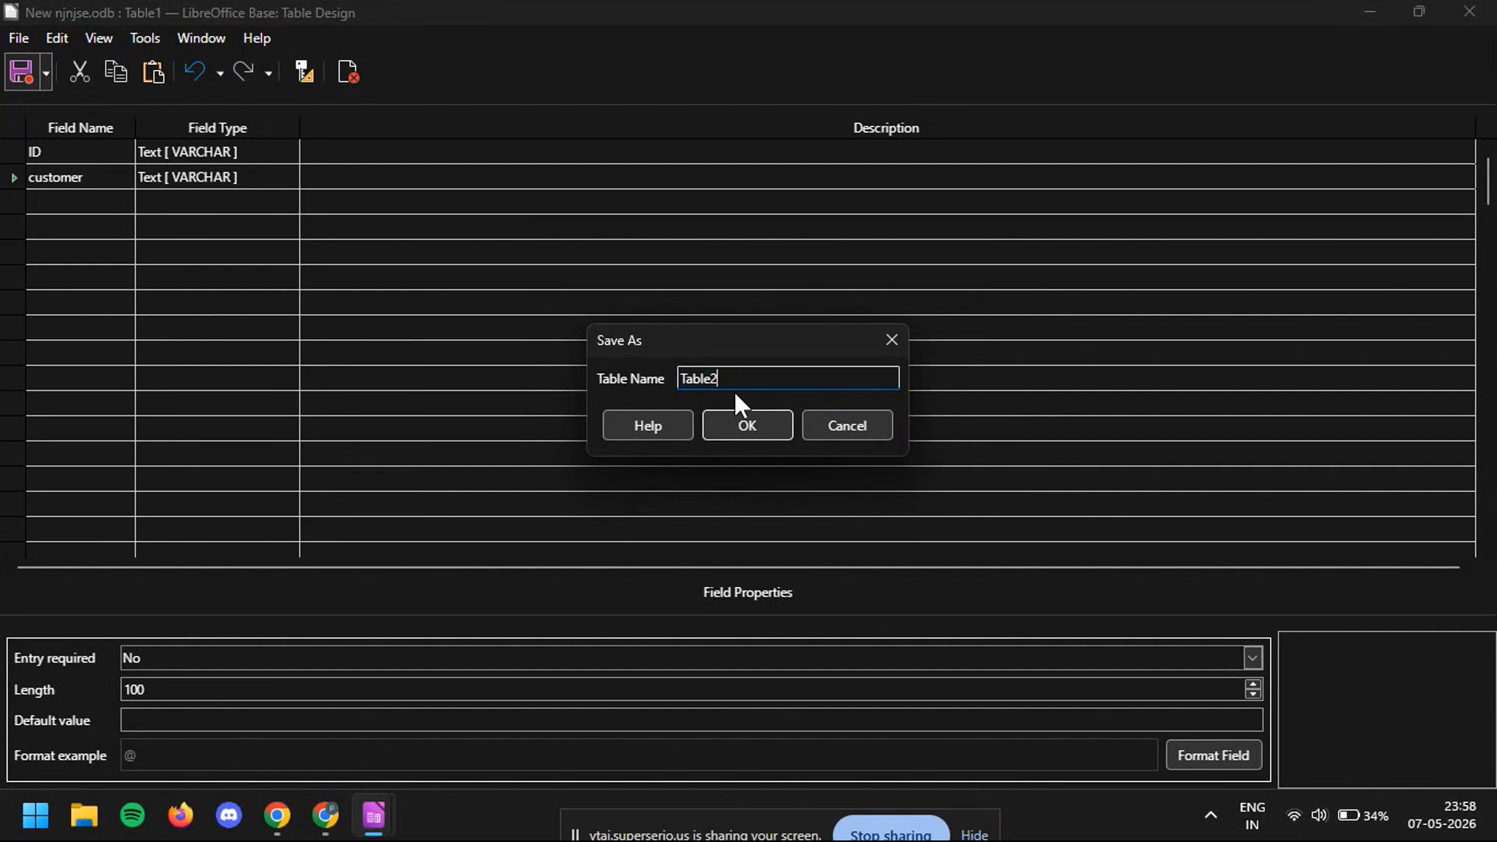
{"action": "left_click", "coordinate": [738, 431]}
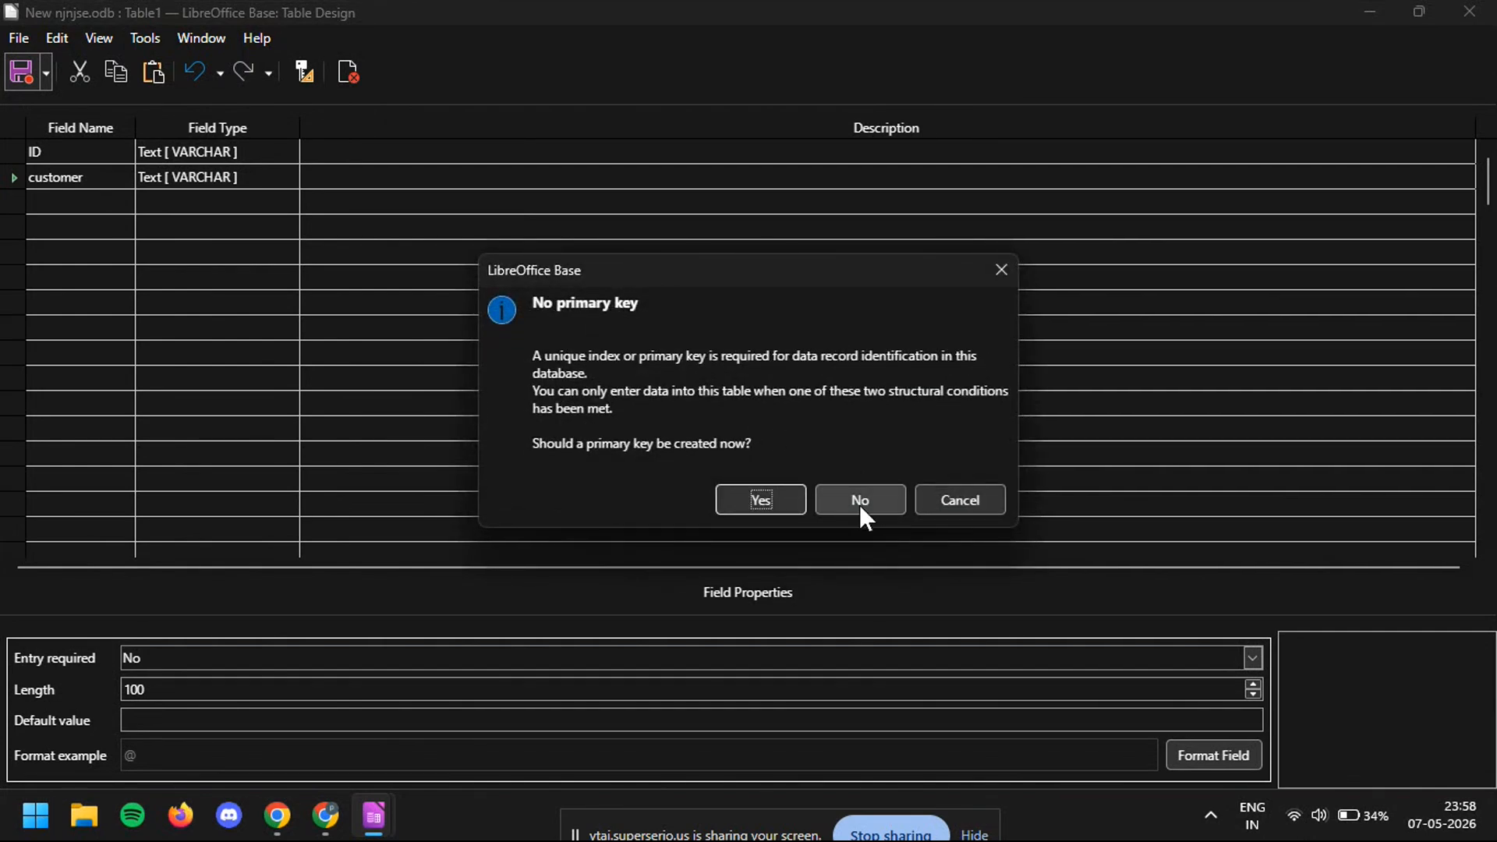
{"action": "left_click", "coordinate": [765, 491]}
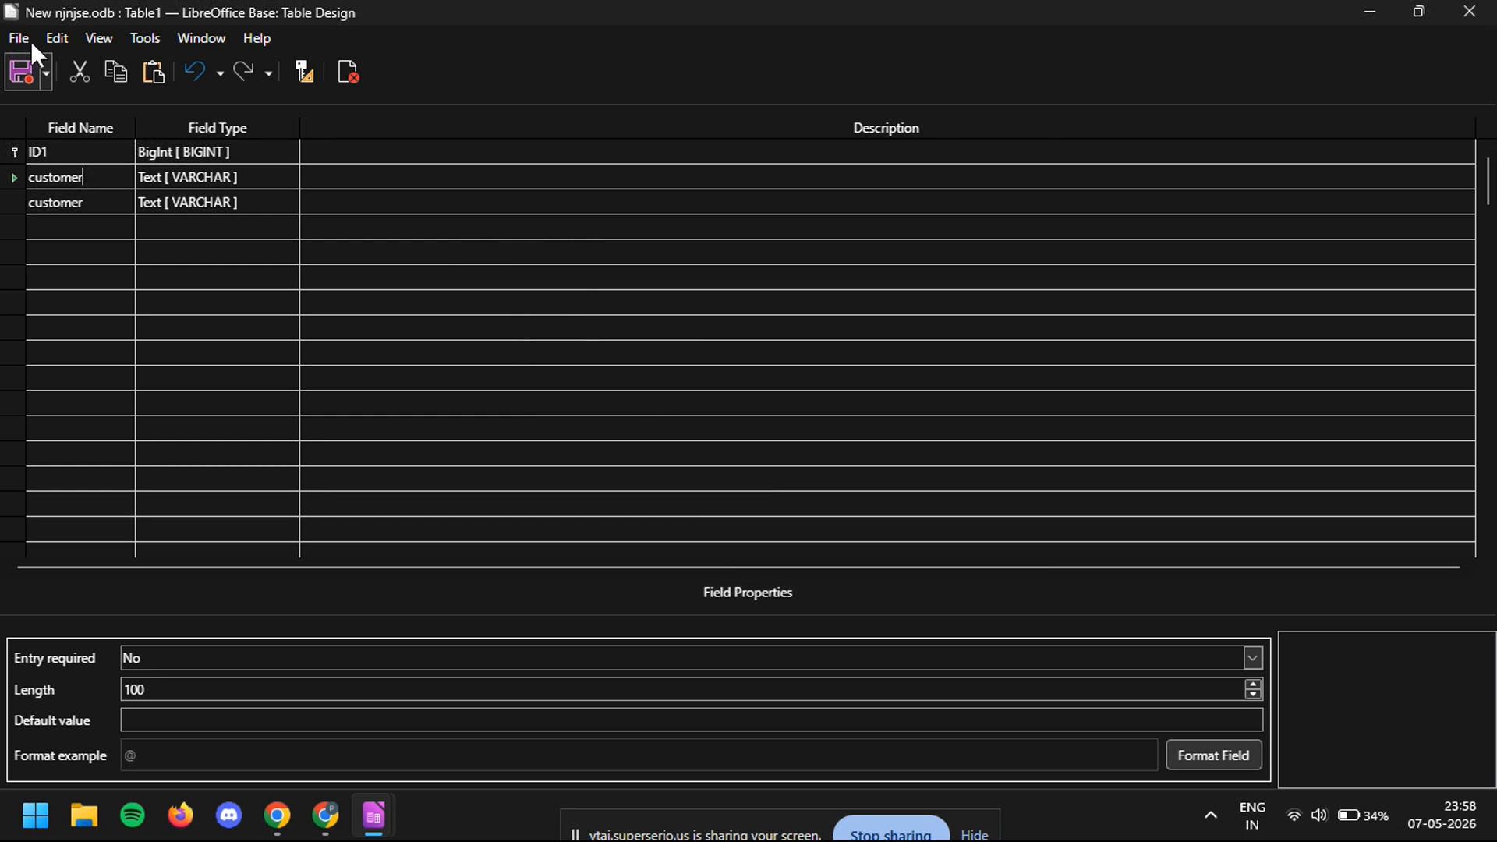
{"action": "left_click", "coordinate": [148, 42]}
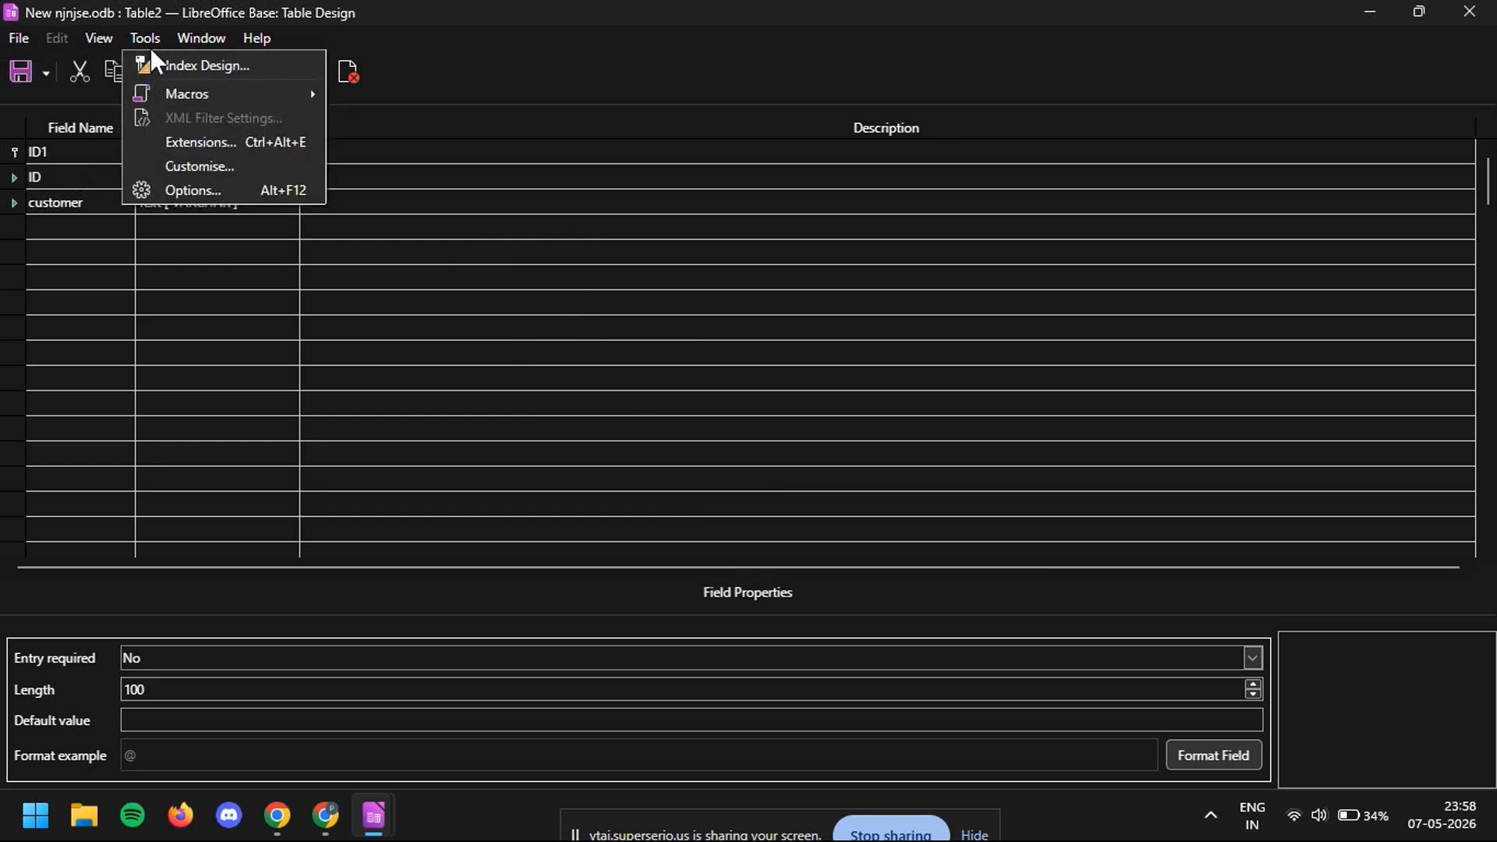
{"action": "mouse_move", "coordinate": [195, 93]}
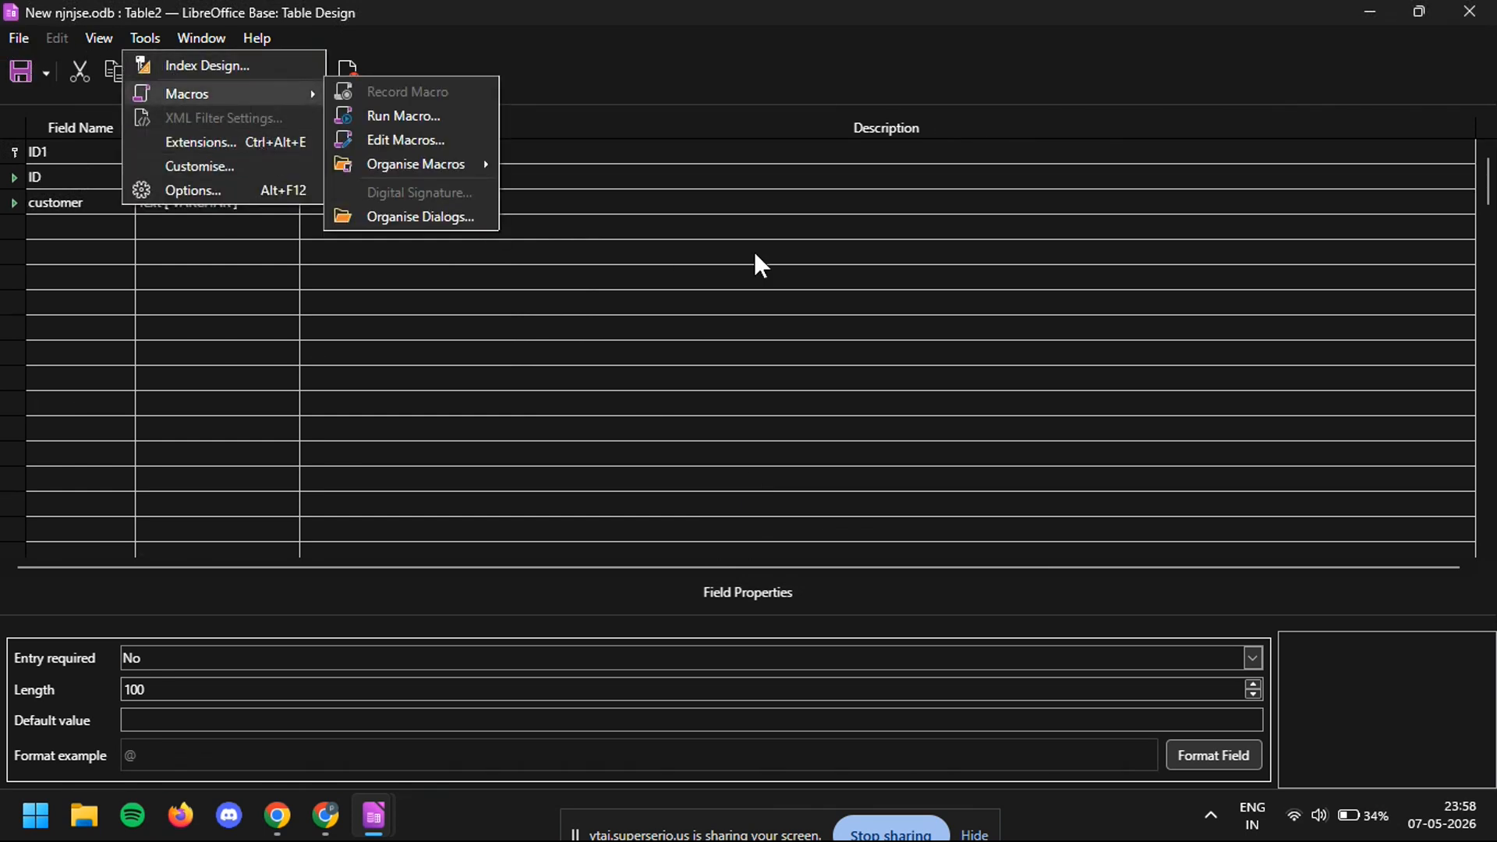
{"action": "left_click", "coordinate": [1470, 11]}
{"action": "left_click", "coordinate": [1470, 11]}
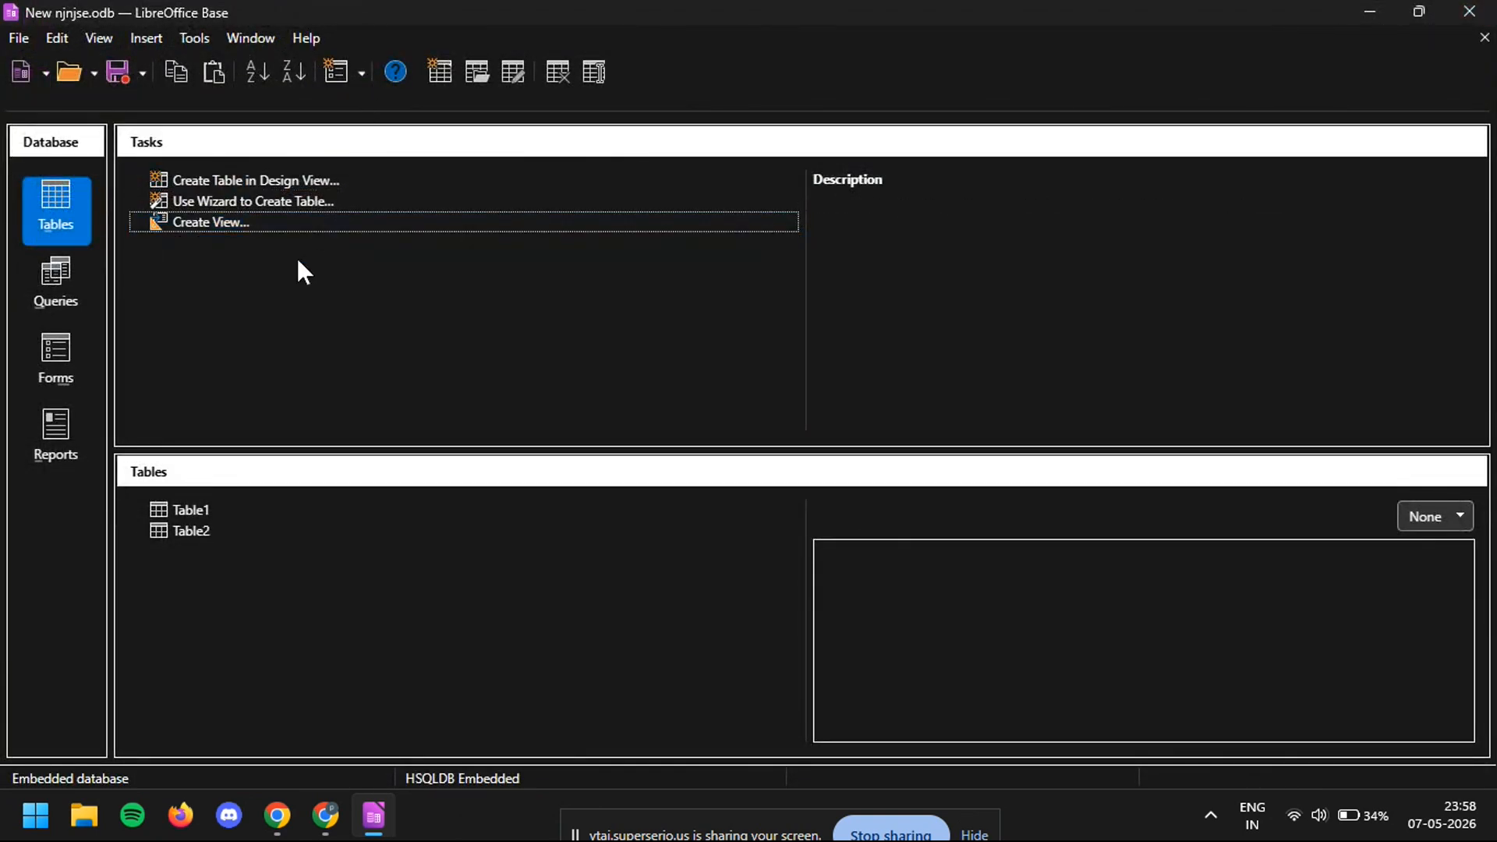
- Open the database's relationship design and add Table1 and Table2 to it
{"action": "left_click", "coordinate": [187, 37]}
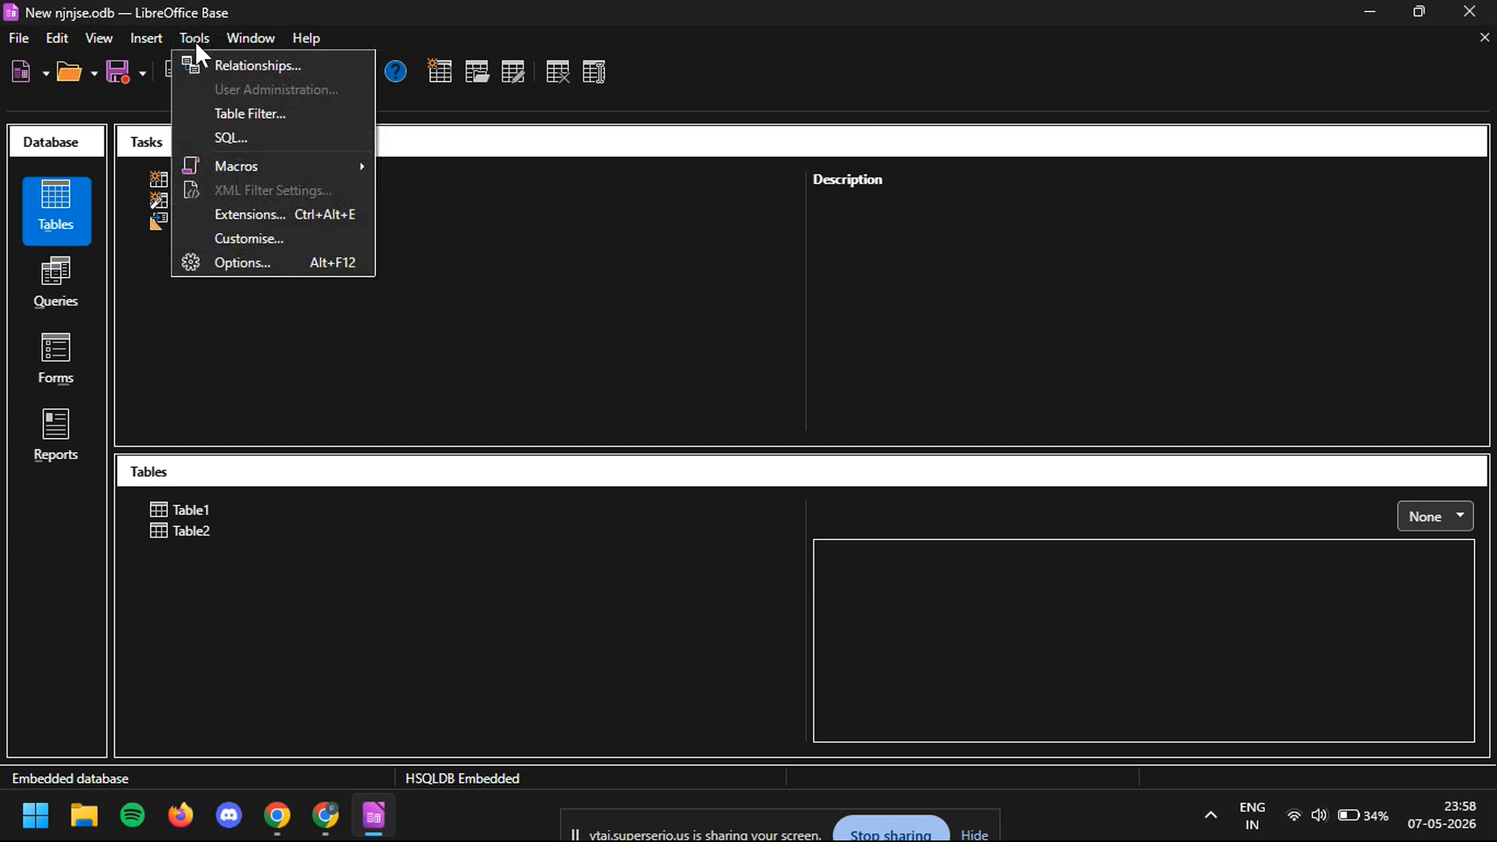
{"action": "left_click", "coordinate": [255, 65]}
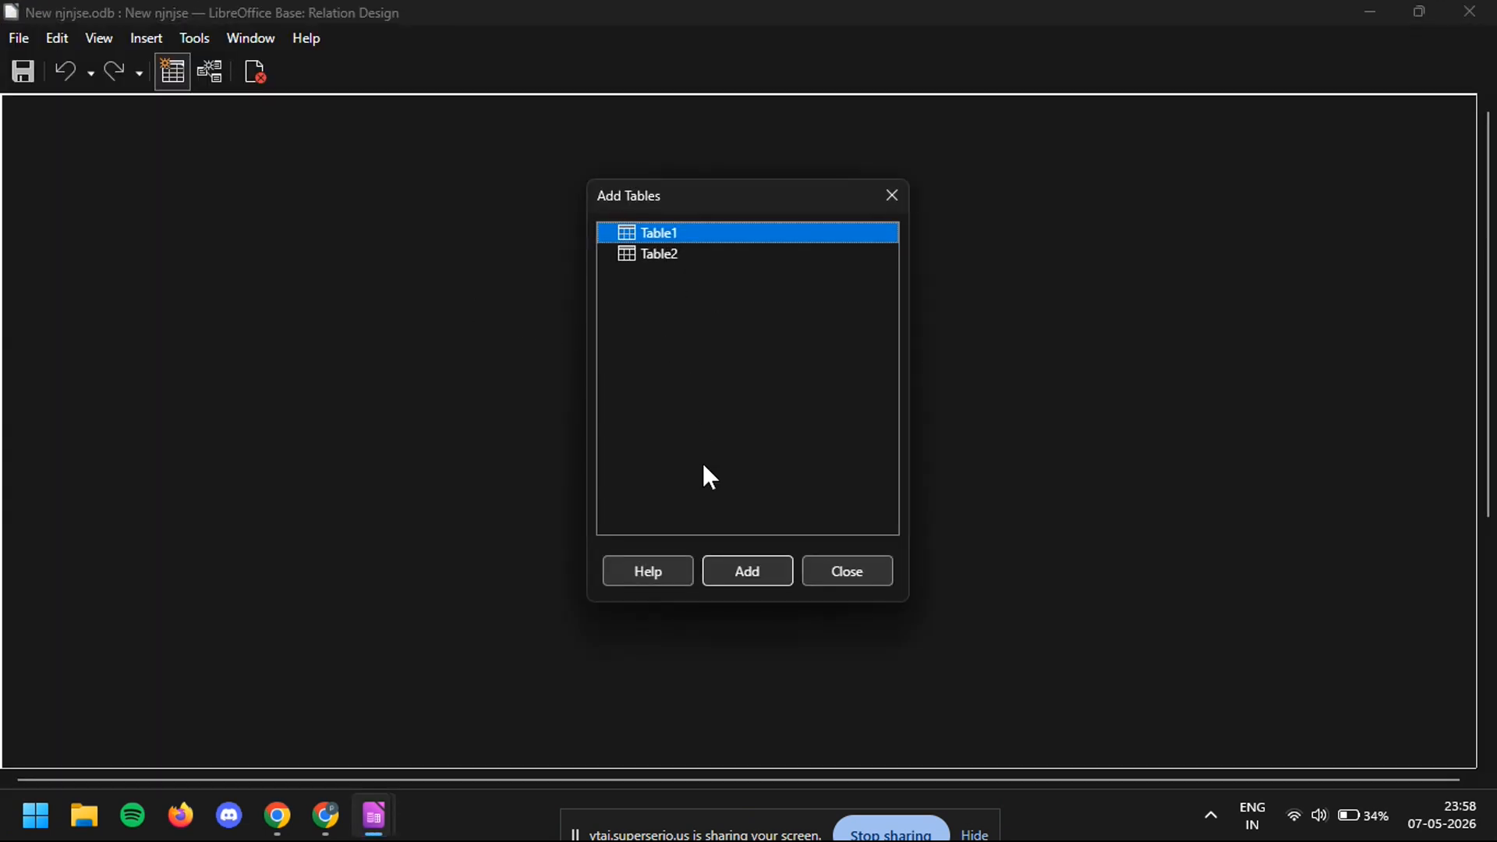
{"action": "left_click", "coordinate": [755, 580]}
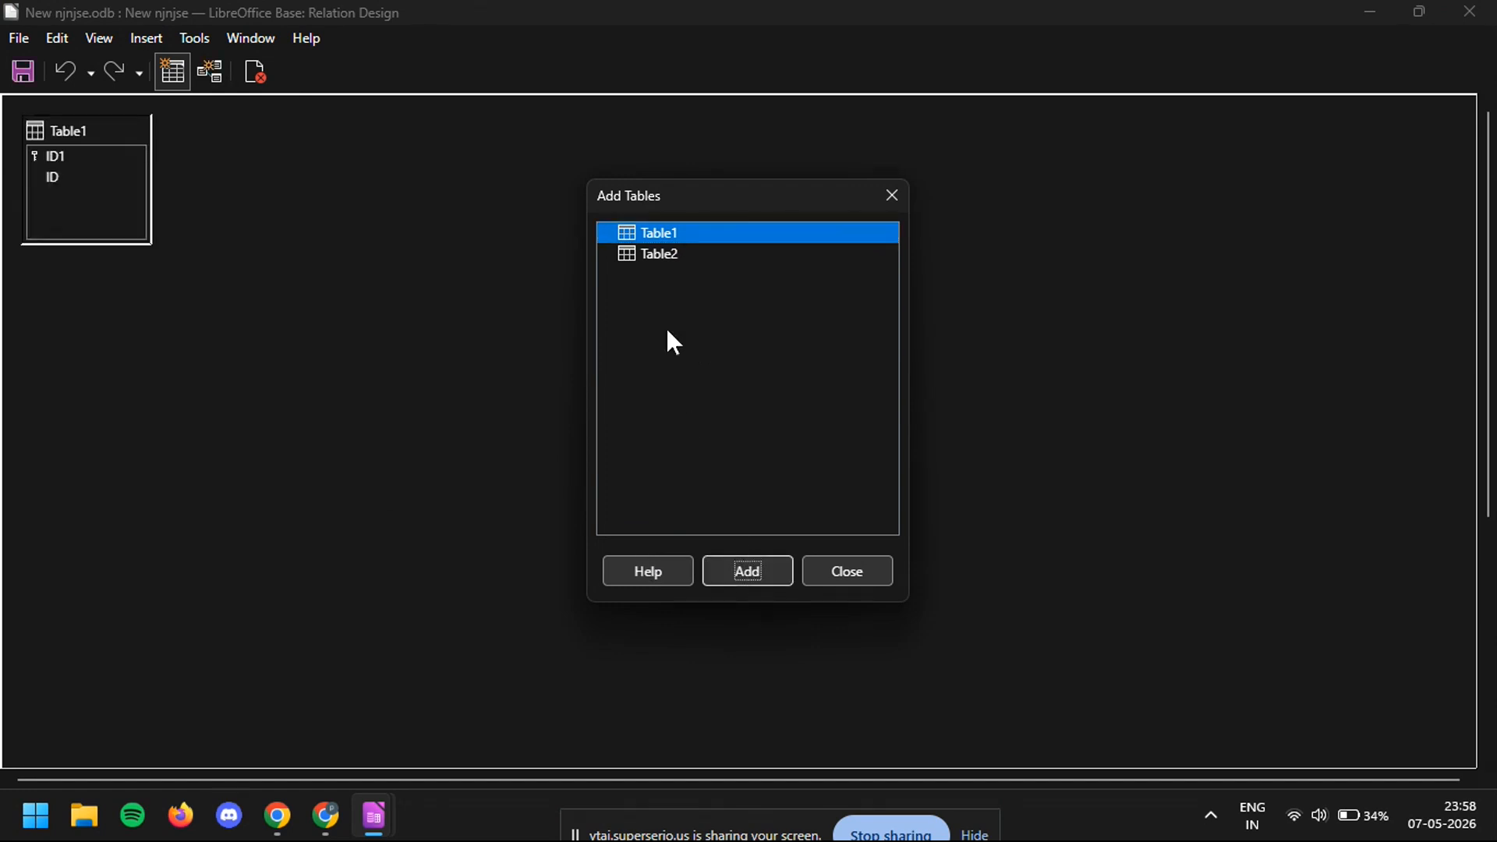
{"action": "left_click", "coordinate": [657, 256]}
{"action": "left_click", "coordinate": [735, 570]}
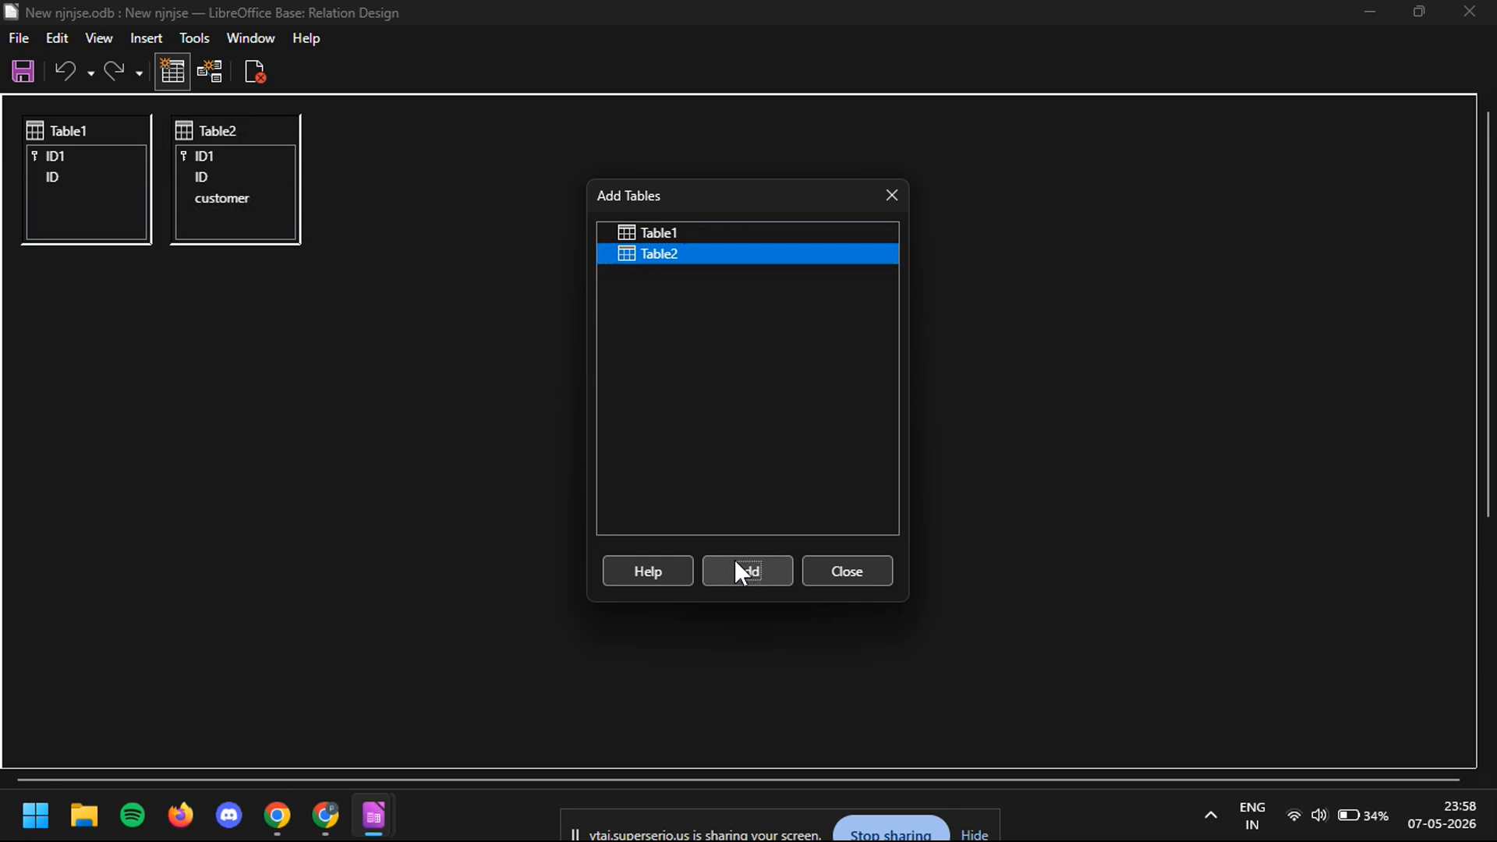
- Finish adding tables and try to link the ID field of Table2 to the ID field of Table1
{"action": "left_click", "coordinate": [204, 178]}
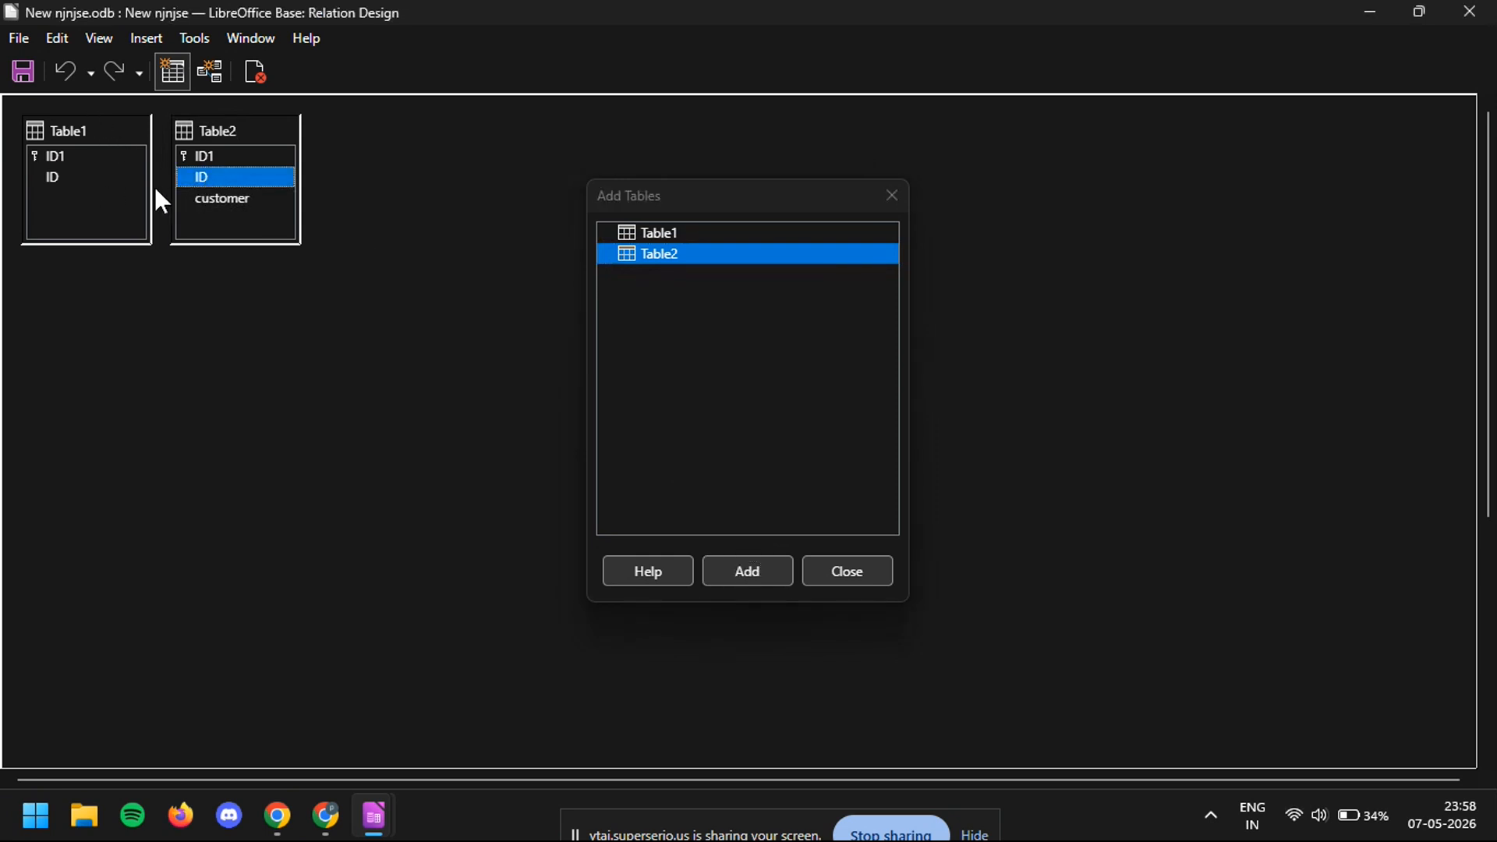
{"action": "left_click_drag", "start_coordinate": [208, 179], "coordinate": [101, 177]}
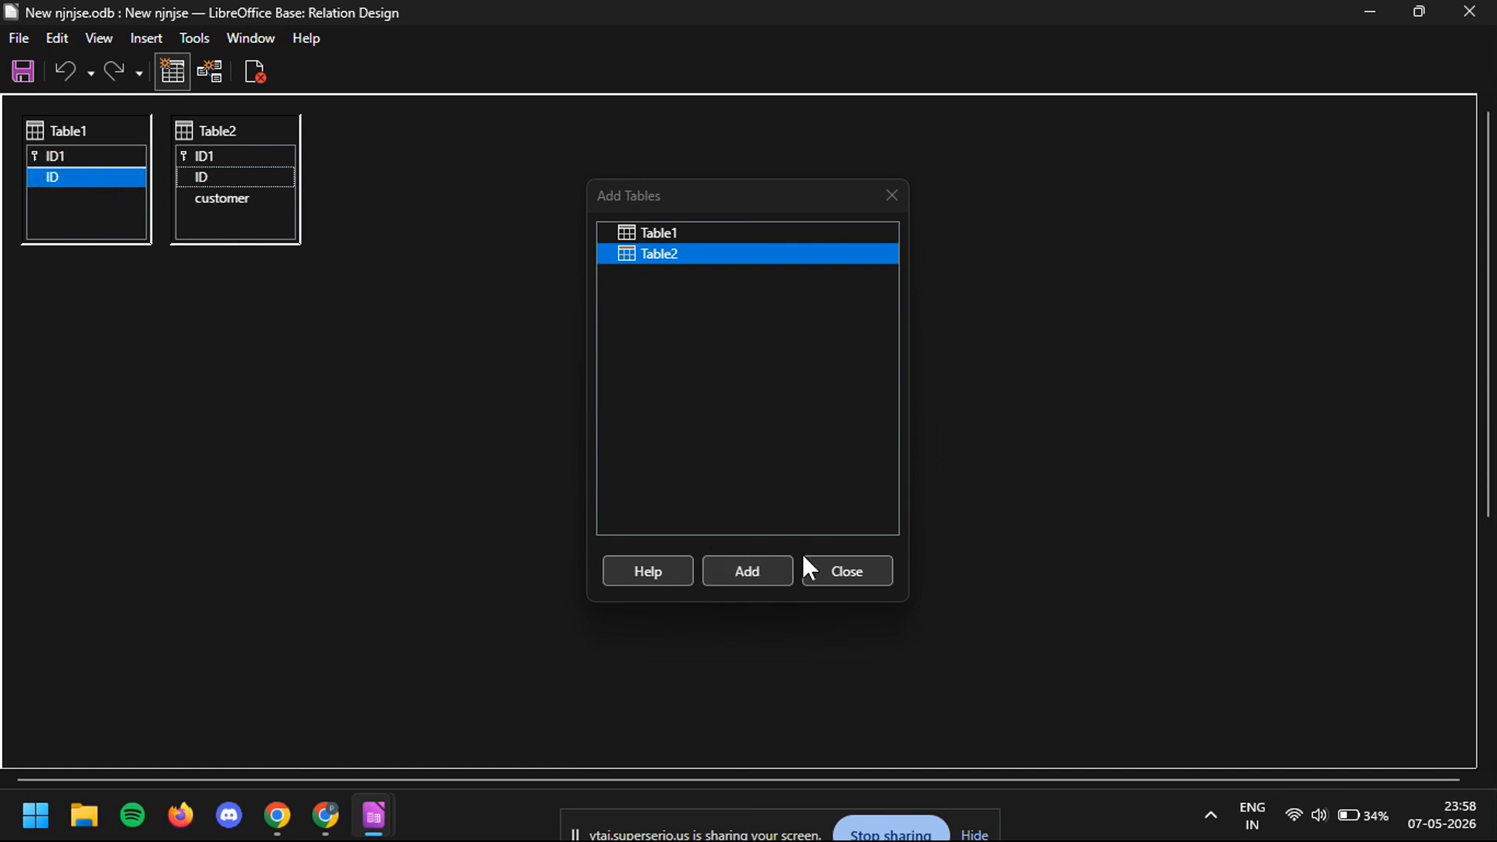
{"action": "left_click", "coordinate": [836, 569]}
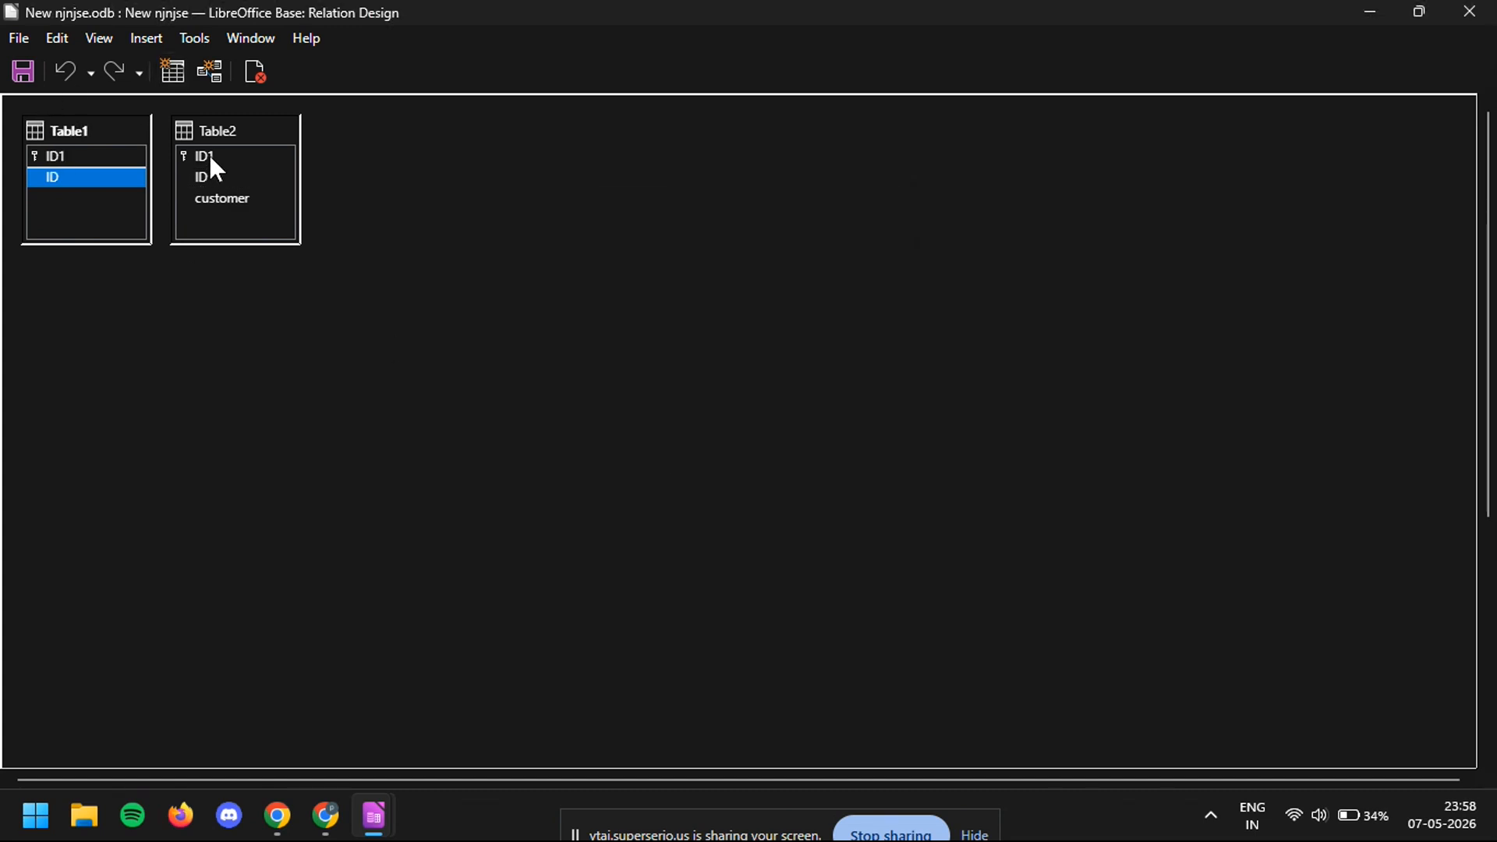
{"action": "left_click_drag", "start_coordinate": [211, 156], "coordinate": [94, 177]}
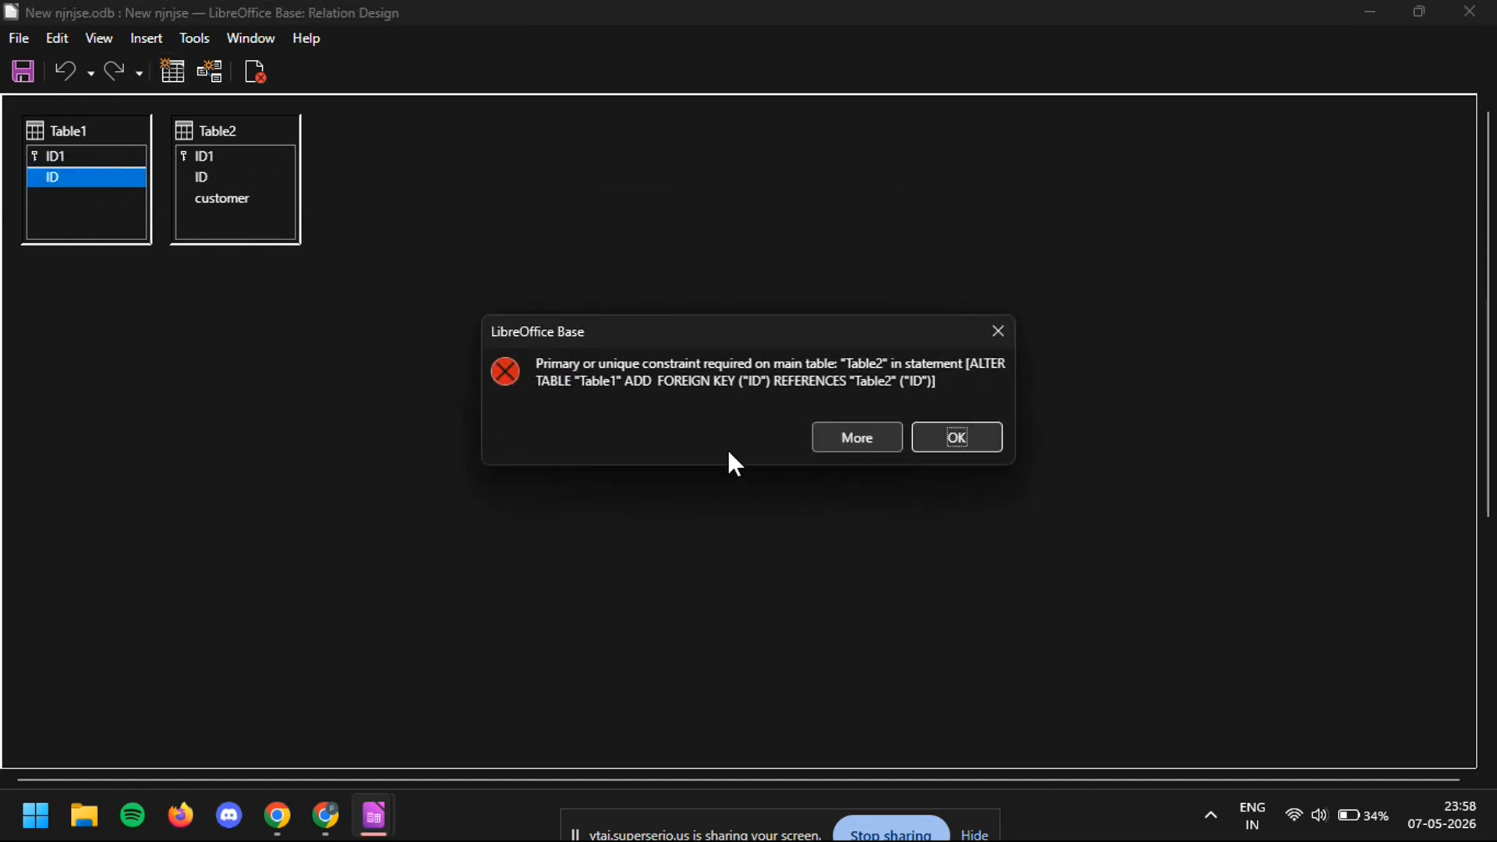
{"action": "left_click", "coordinate": [948, 437]}
- Try to link the ID field of Table1 to the ID1 primary key of Table2
{"action": "left_click", "coordinate": [241, 199]}
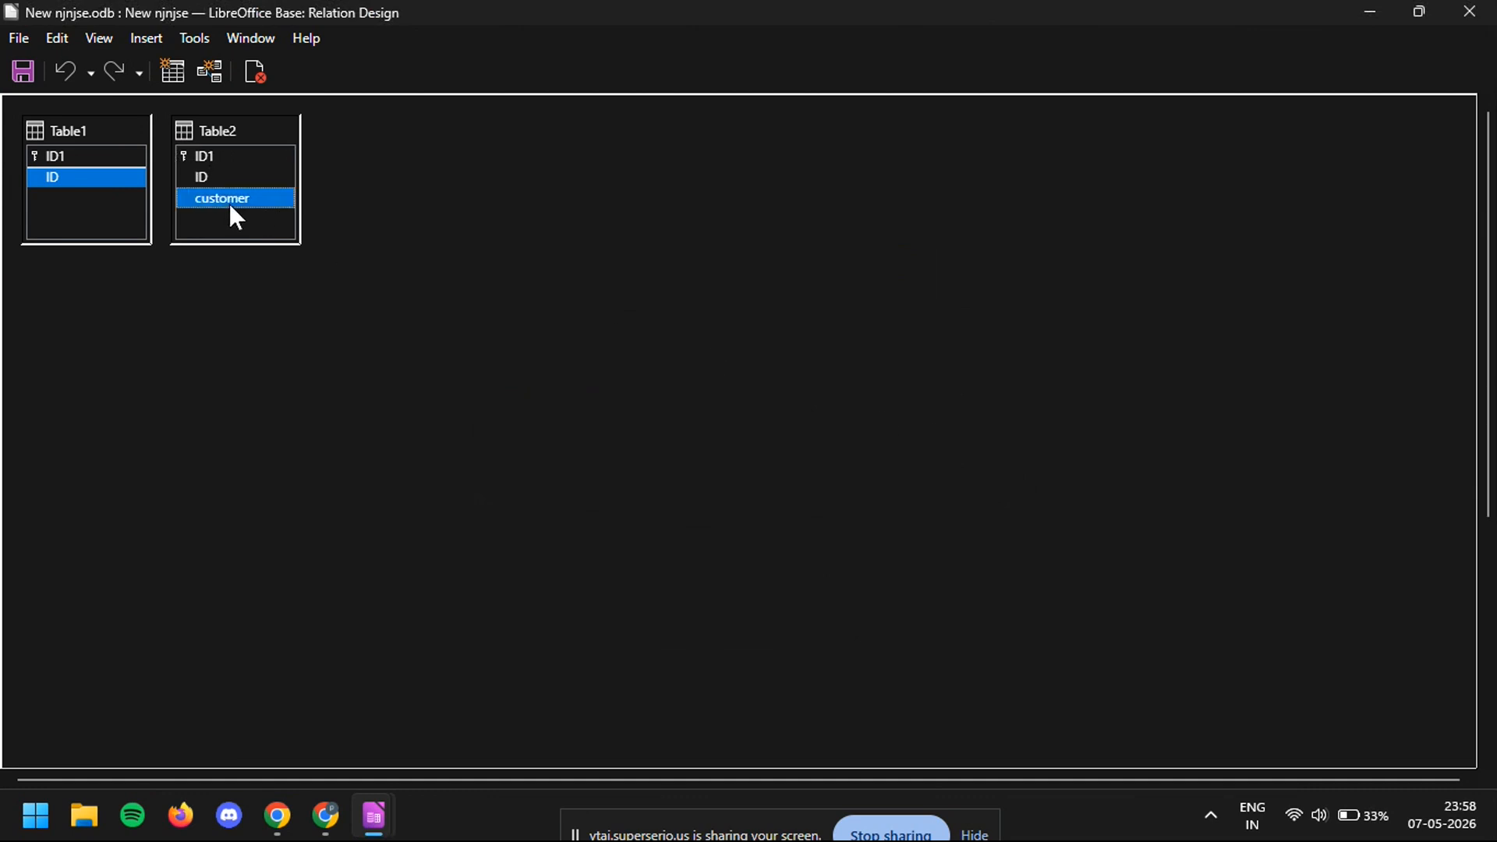
{"action": "left_click_drag", "start_coordinate": [229, 203], "coordinate": [78, 178]}
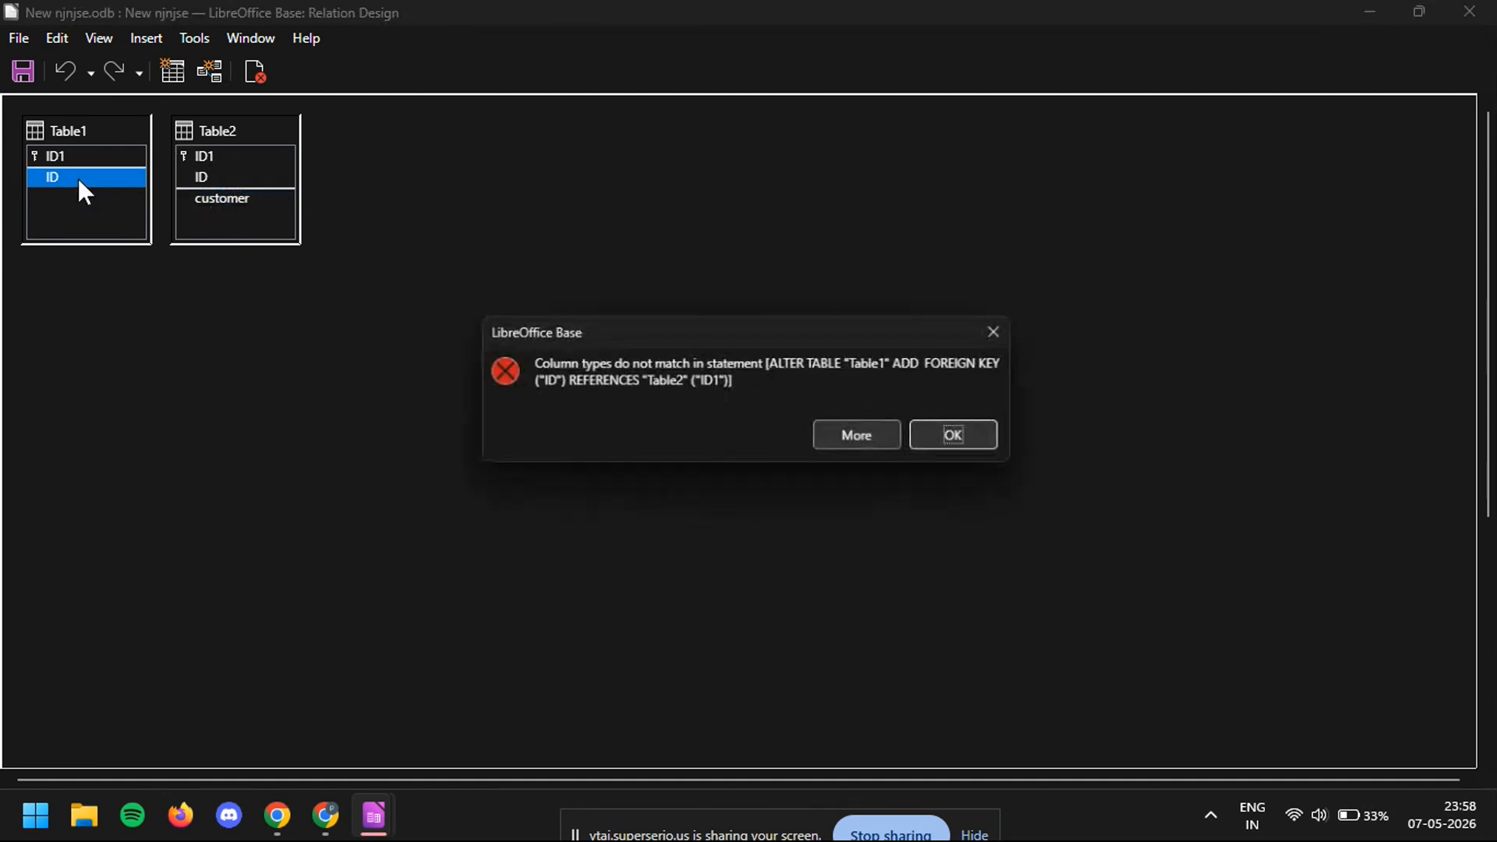
{"action": "left_click", "coordinate": [936, 433]}
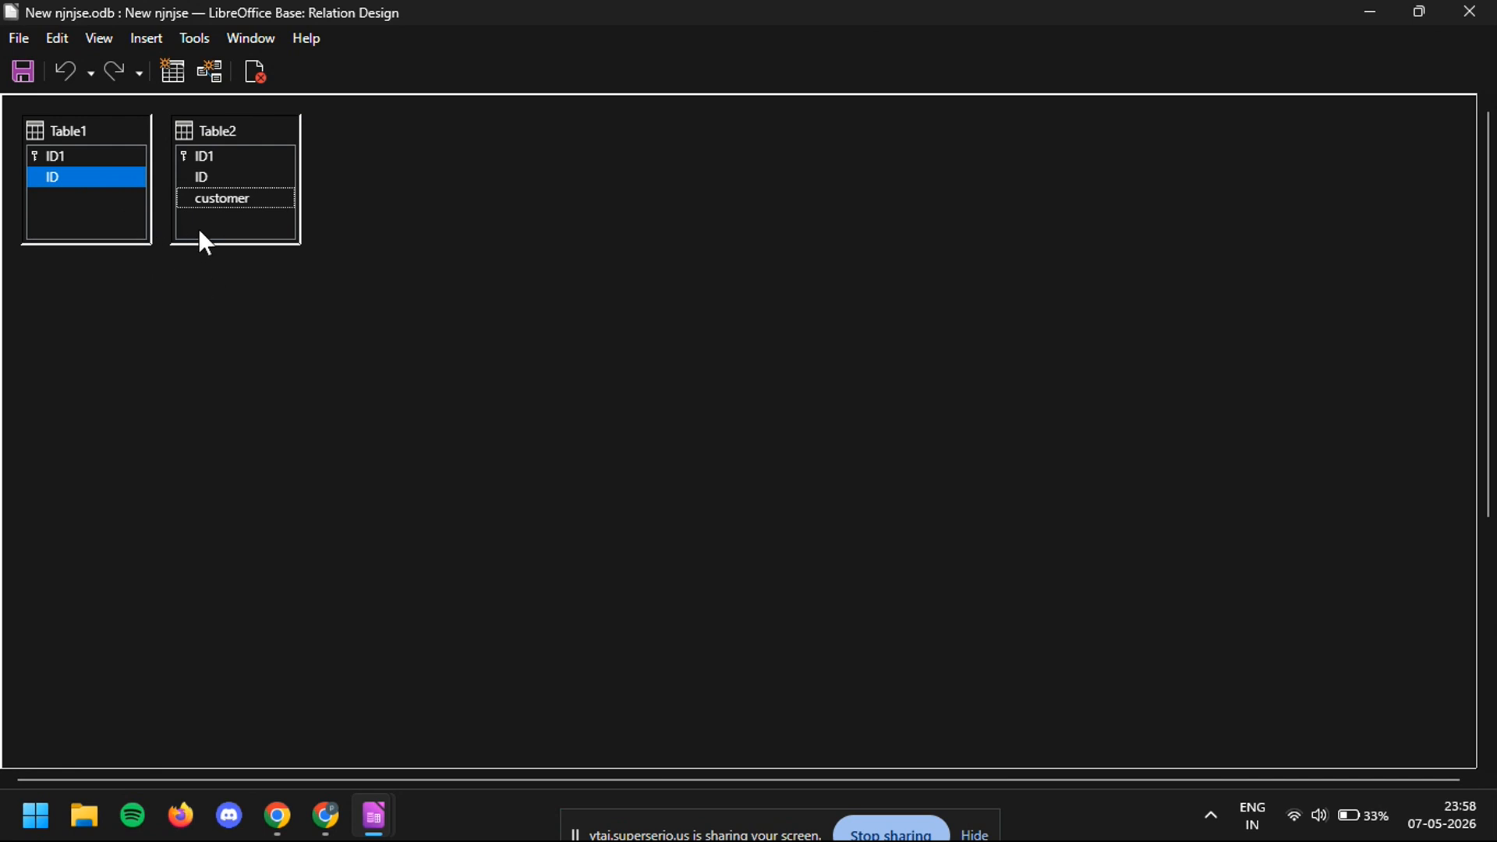
- Try to link the customer field of Table2 and the ID field of Table1 in both directions
{"action": "left_click_drag", "start_coordinate": [203, 178], "coordinate": [230, 196]}
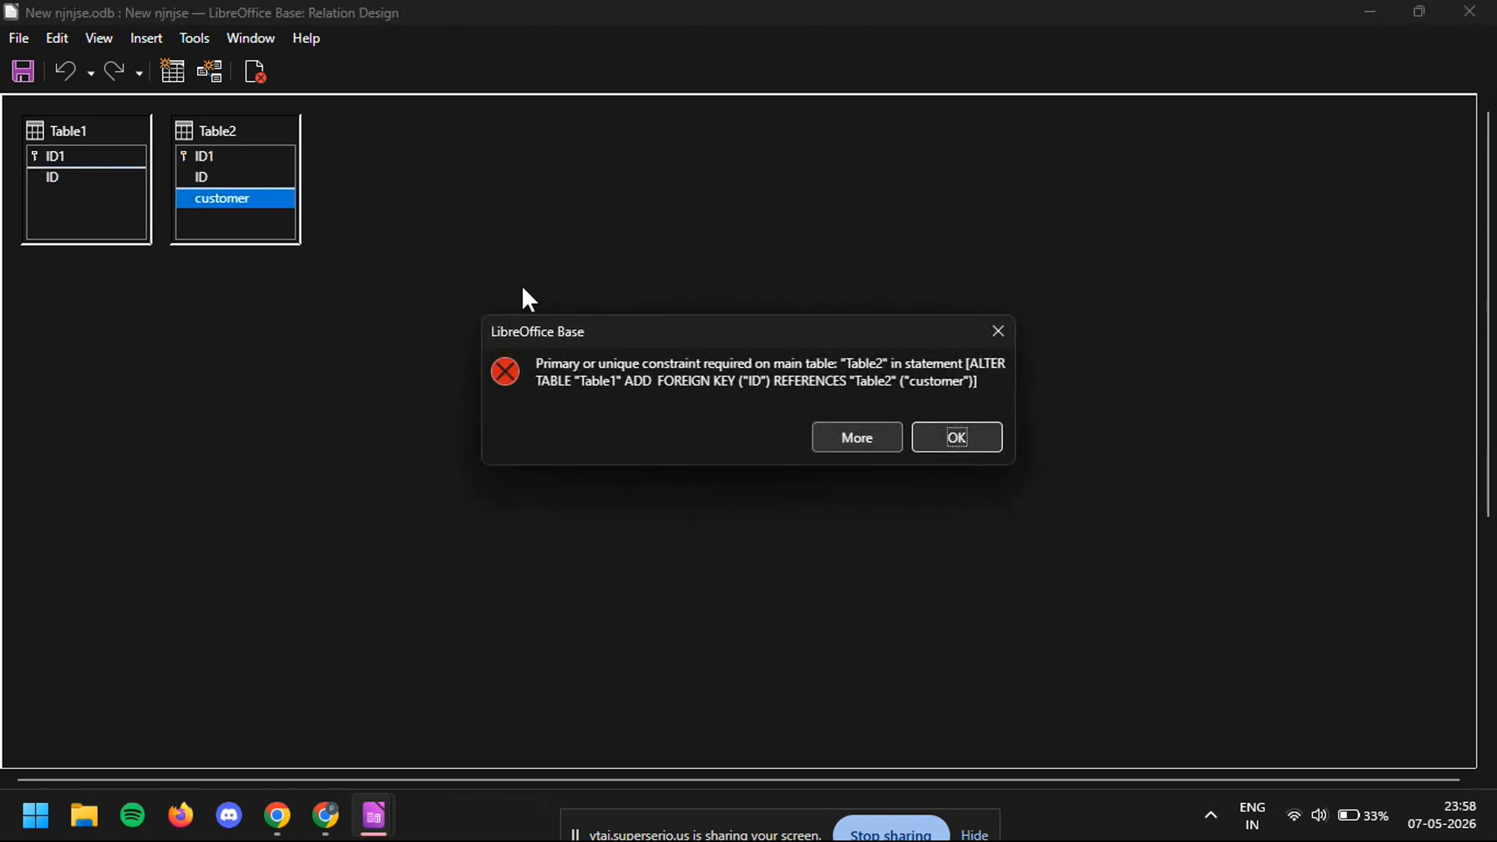
{"action": "left_click", "coordinate": [954, 435]}
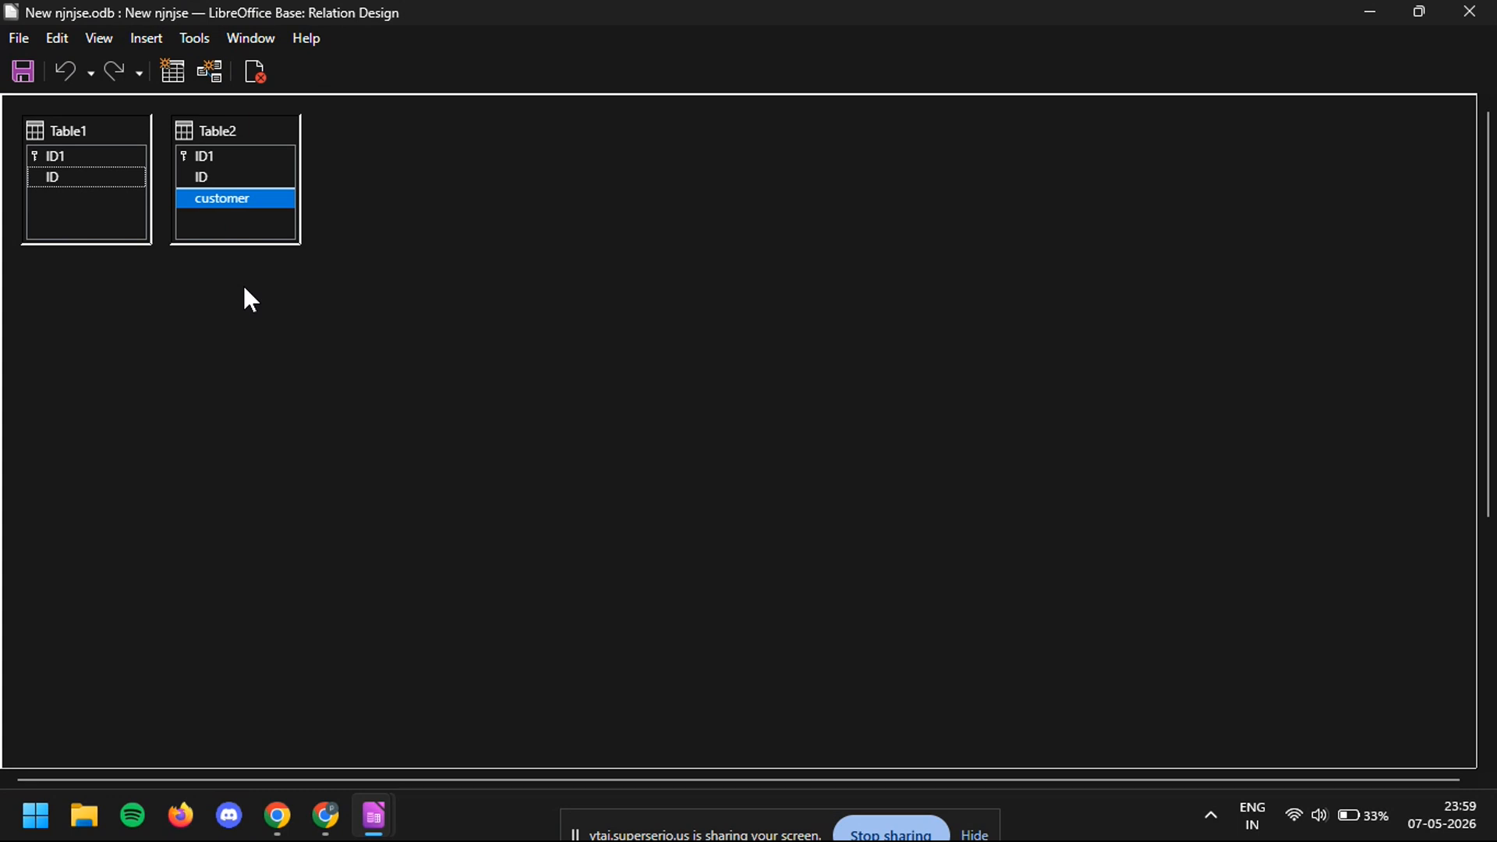
{"action": "left_click_drag", "start_coordinate": [232, 177], "coordinate": [97, 154]}
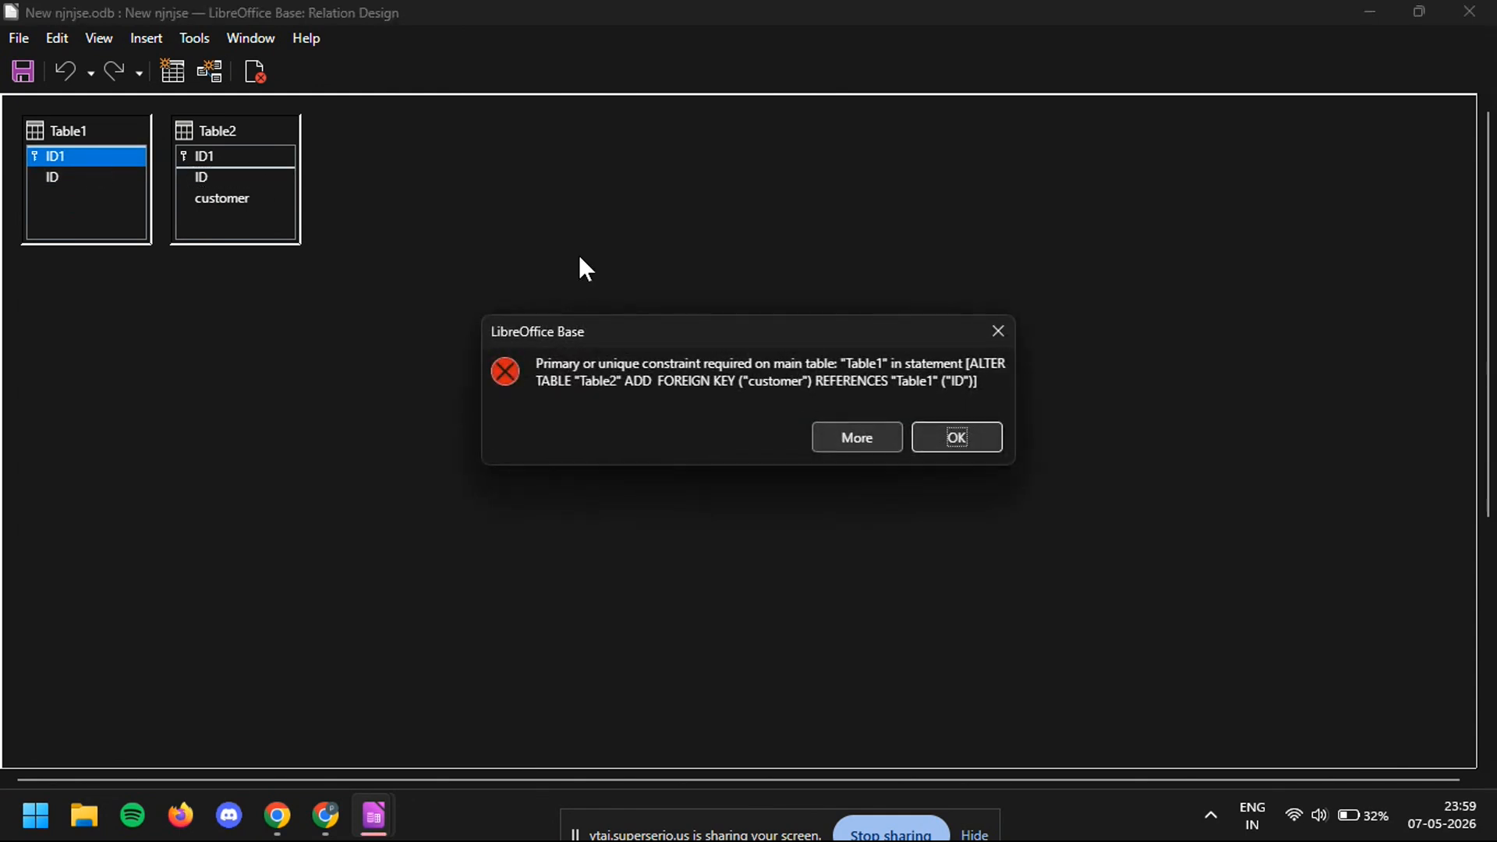
{"action": "left_click", "coordinate": [956, 437]}
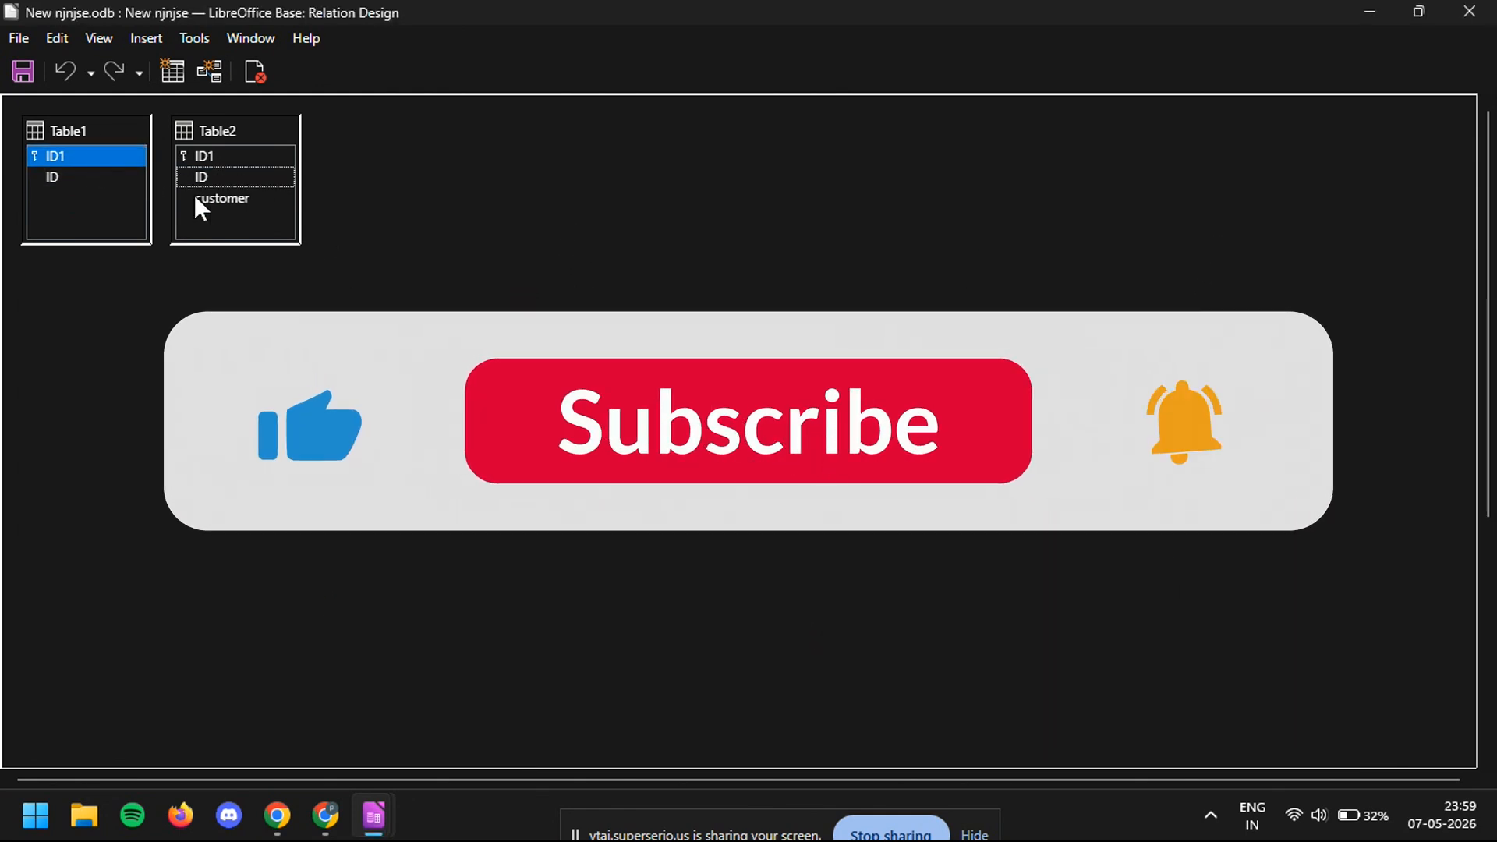